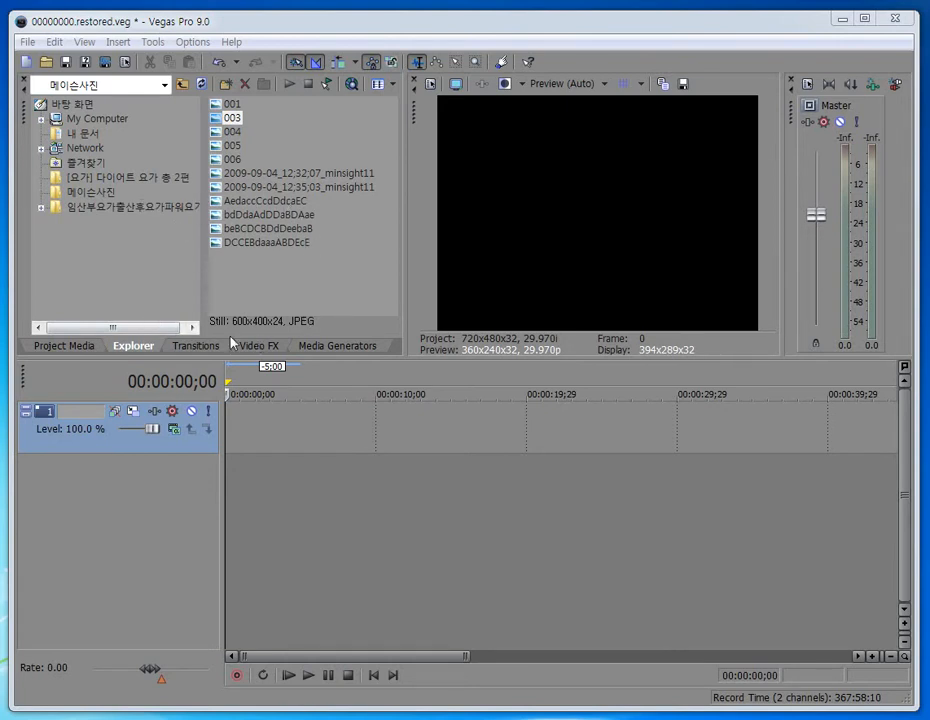
Examine the transition presets in the categories from 3D Fly In/Out through Gradient Wipe.
click(83, 347)
click(142, 347)
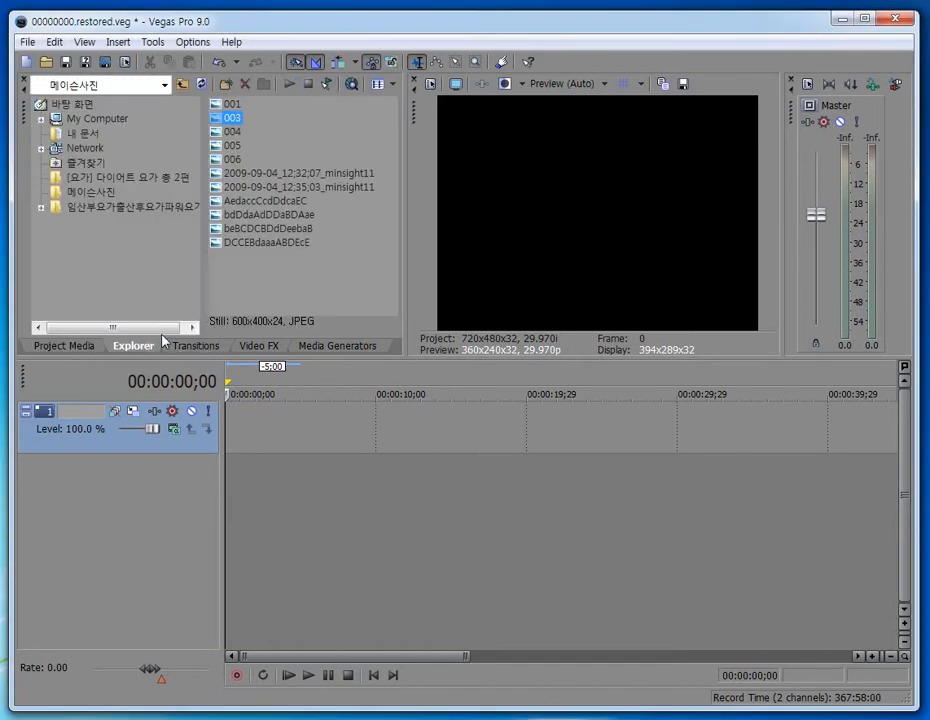
click(196, 350)
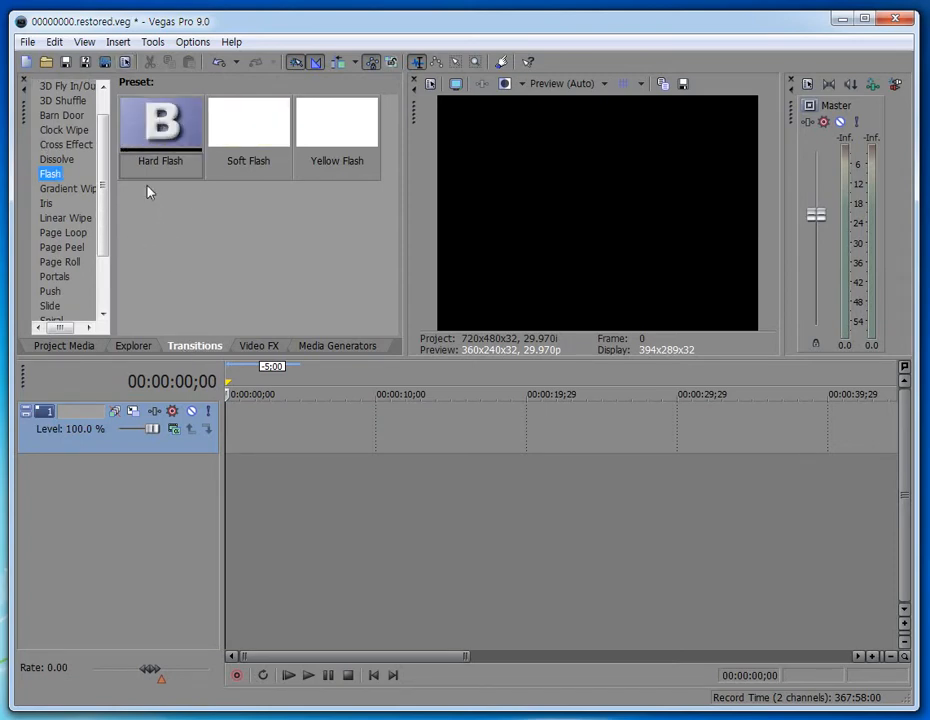
click(56, 159)
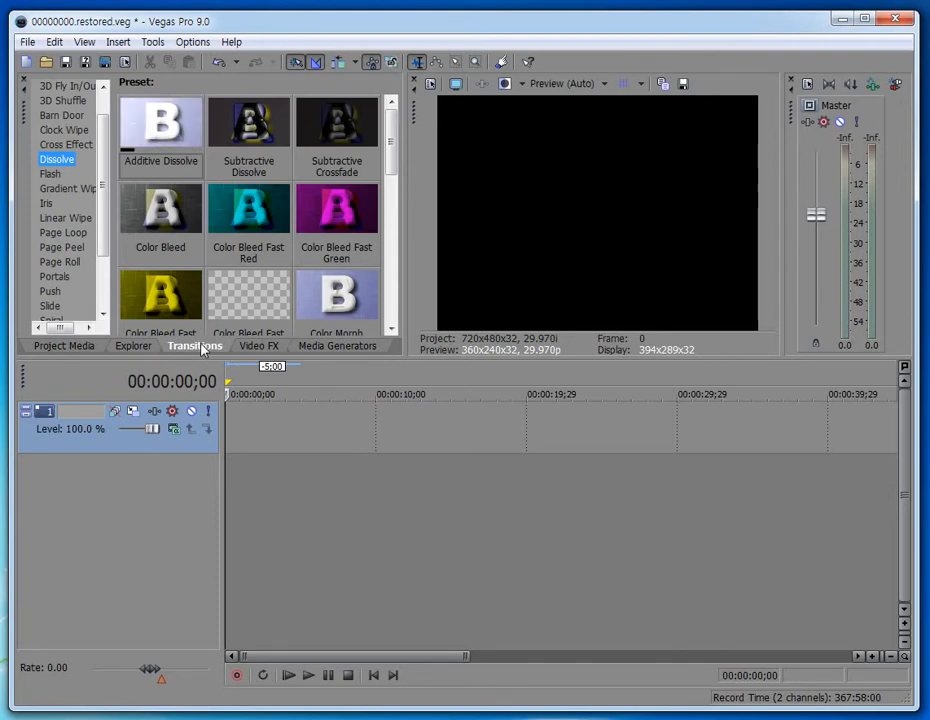
click(66, 88)
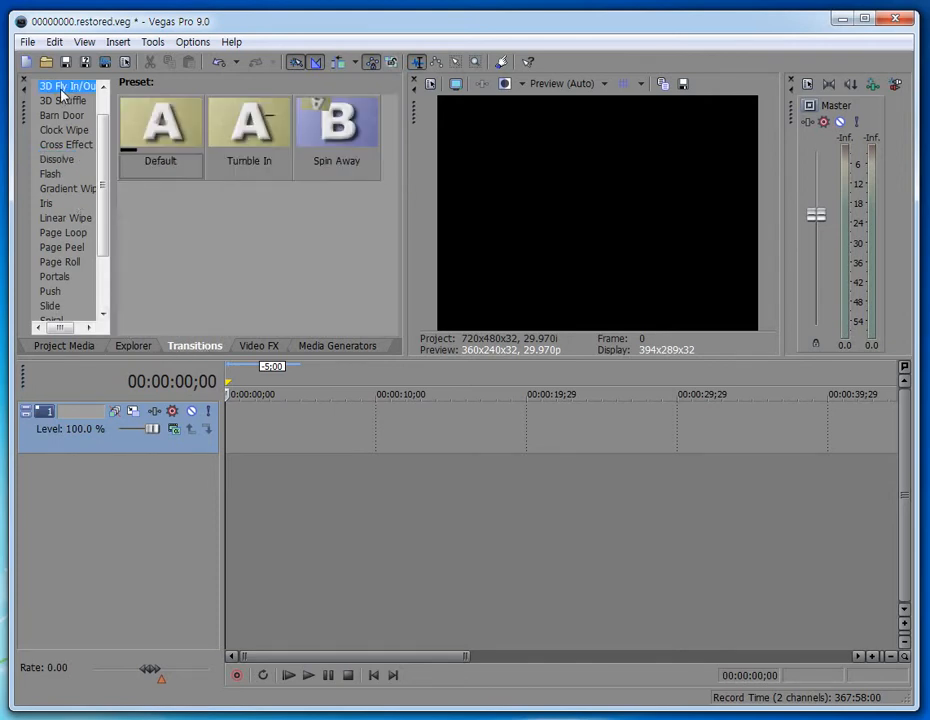
click(62, 102)
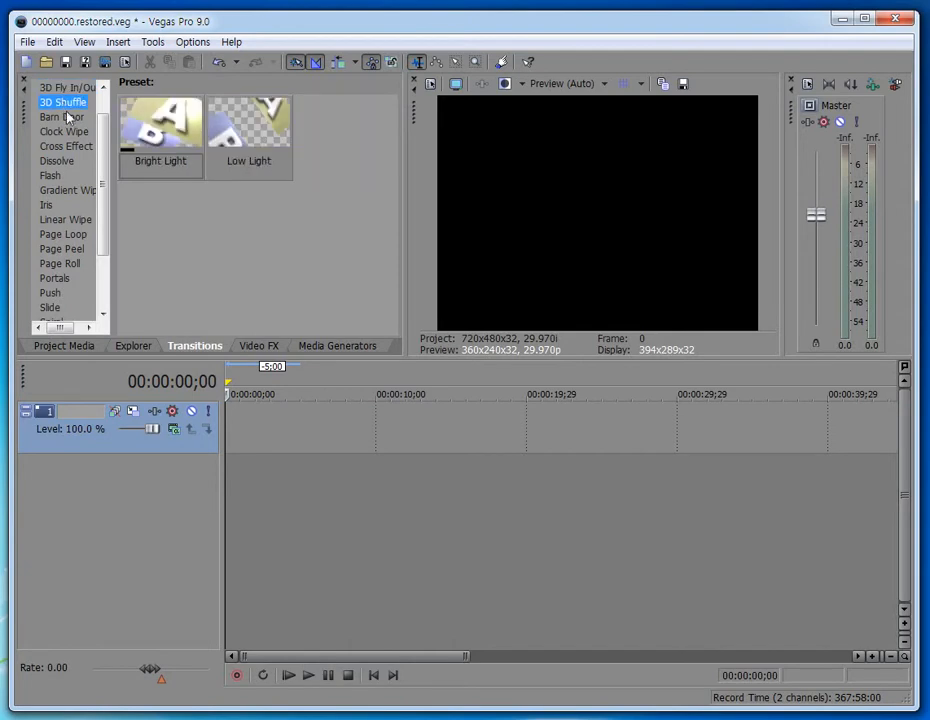
click(62, 117)
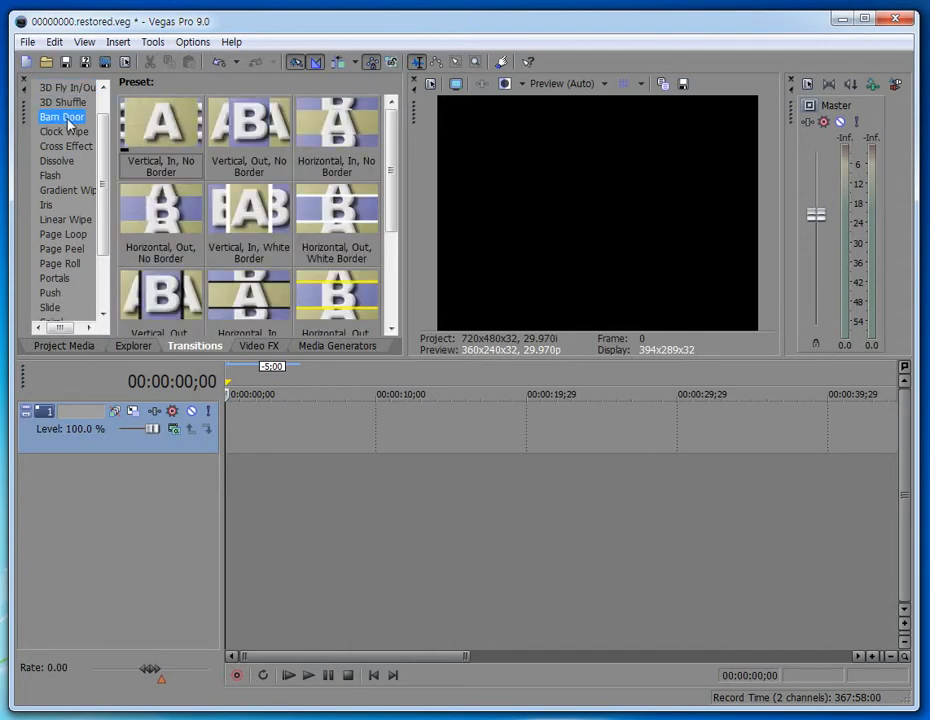
click(62, 131)
click(62, 146)
click(58, 162)
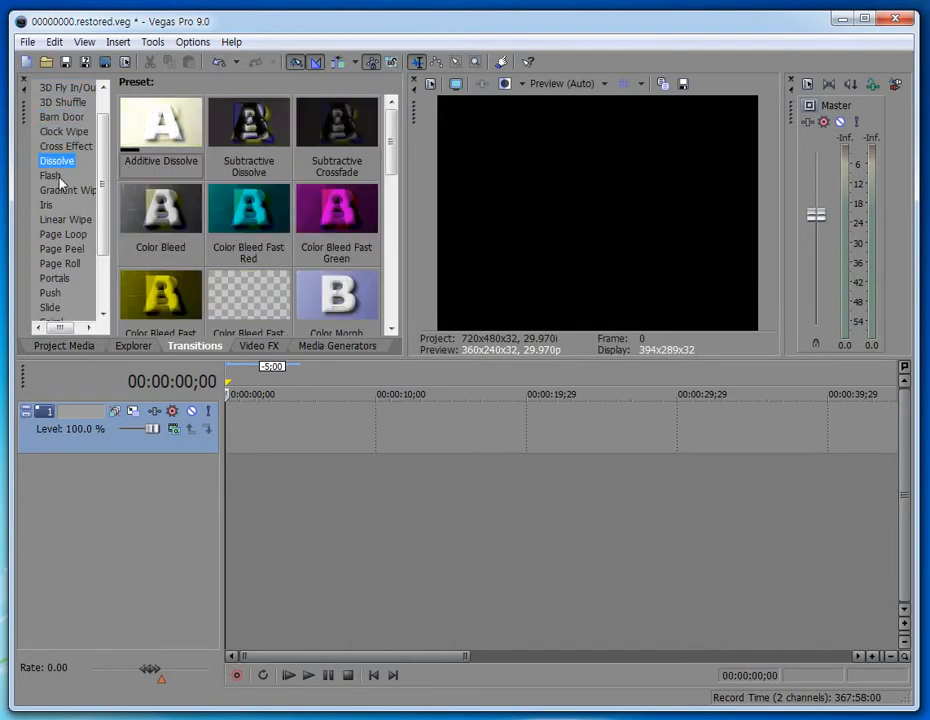
click(55, 176)
click(64, 190)
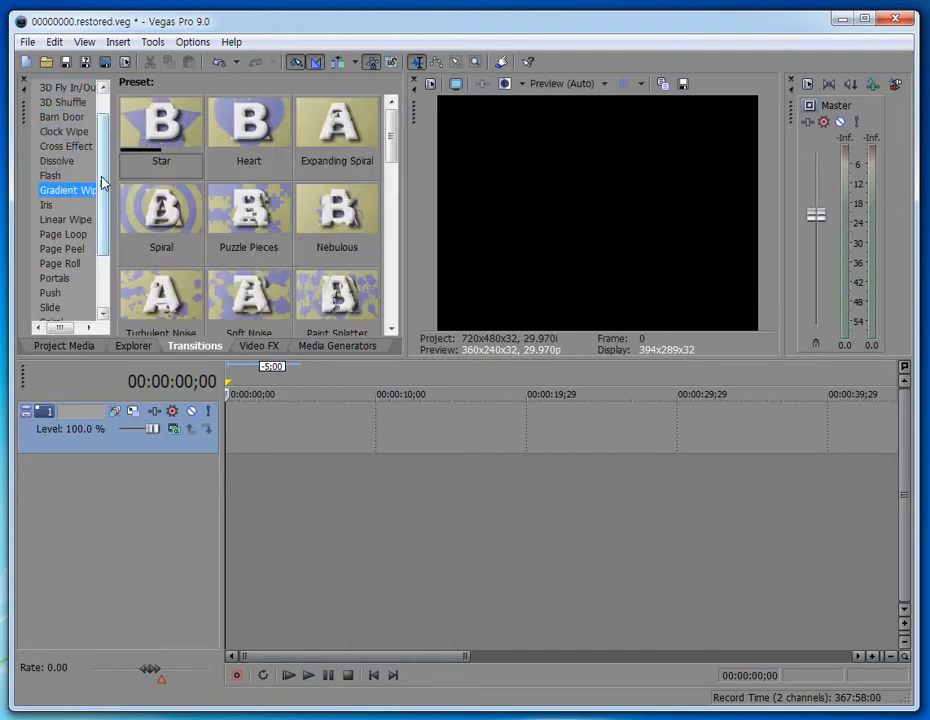
Examine the Page Loop, Page Peel, Page Roll, Push, Slide and Spiral transition presets.
drag(100, 167, 104, 216)
click(62, 164)
click(62, 150)
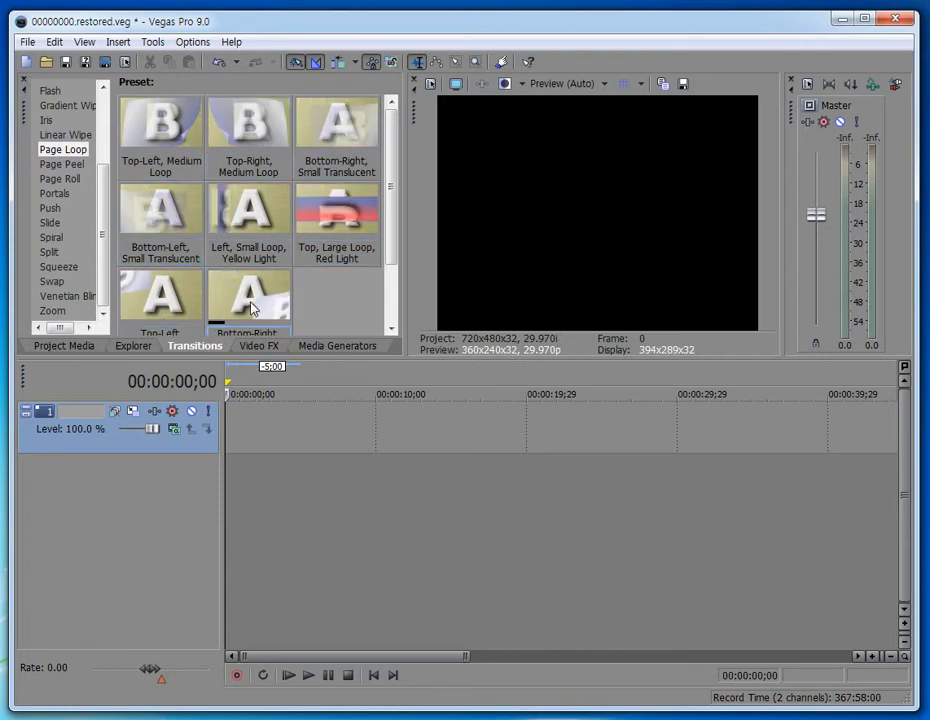
click(55, 164)
click(40, 180)
click(52, 208)
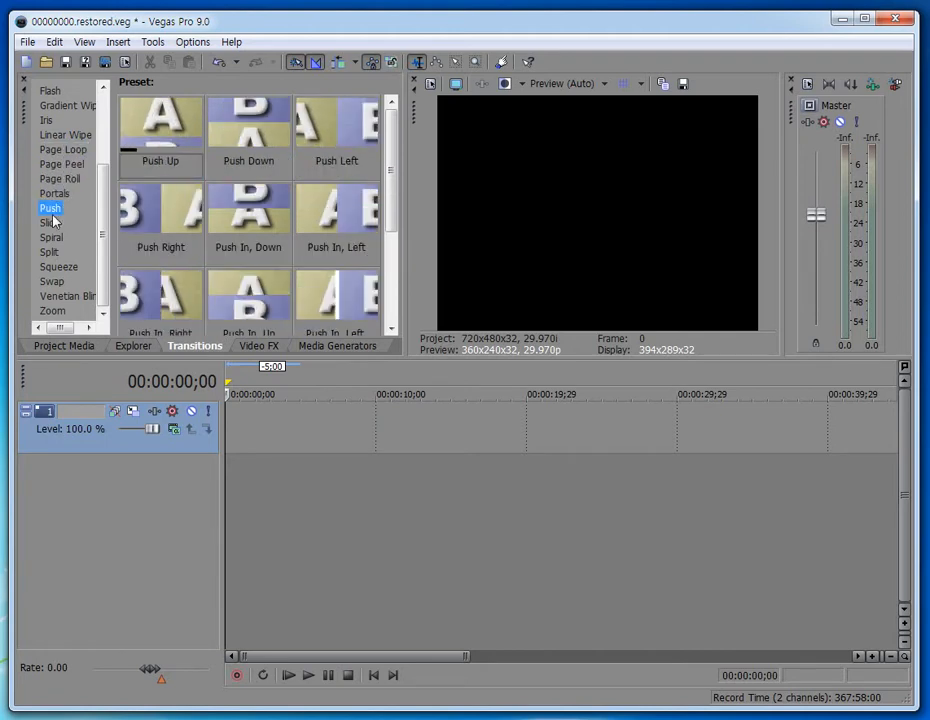
click(55, 225)
click(58, 239)
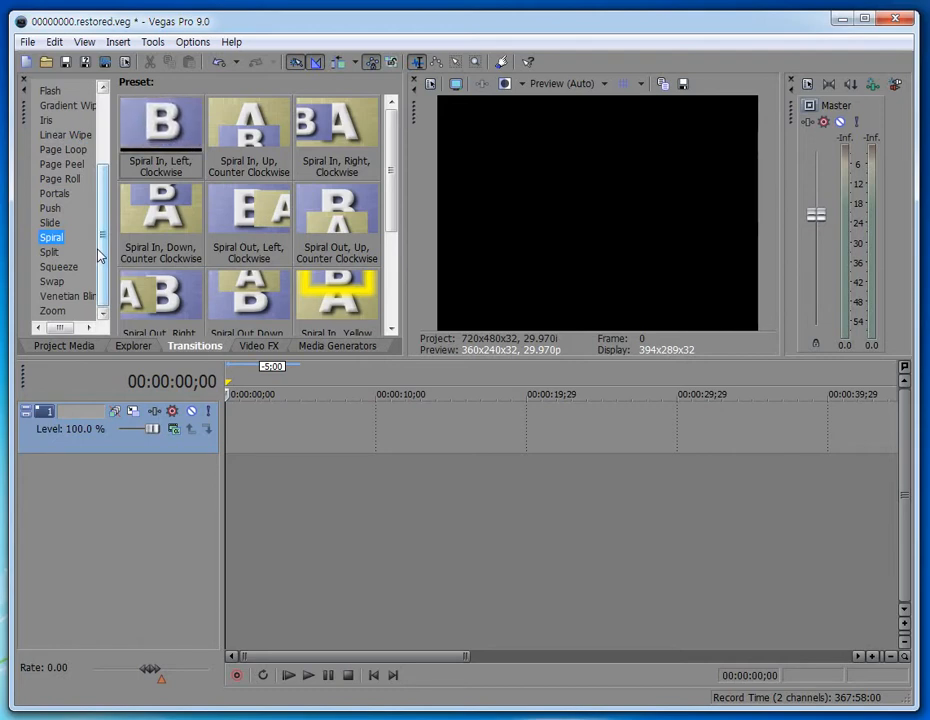
click(172, 132)
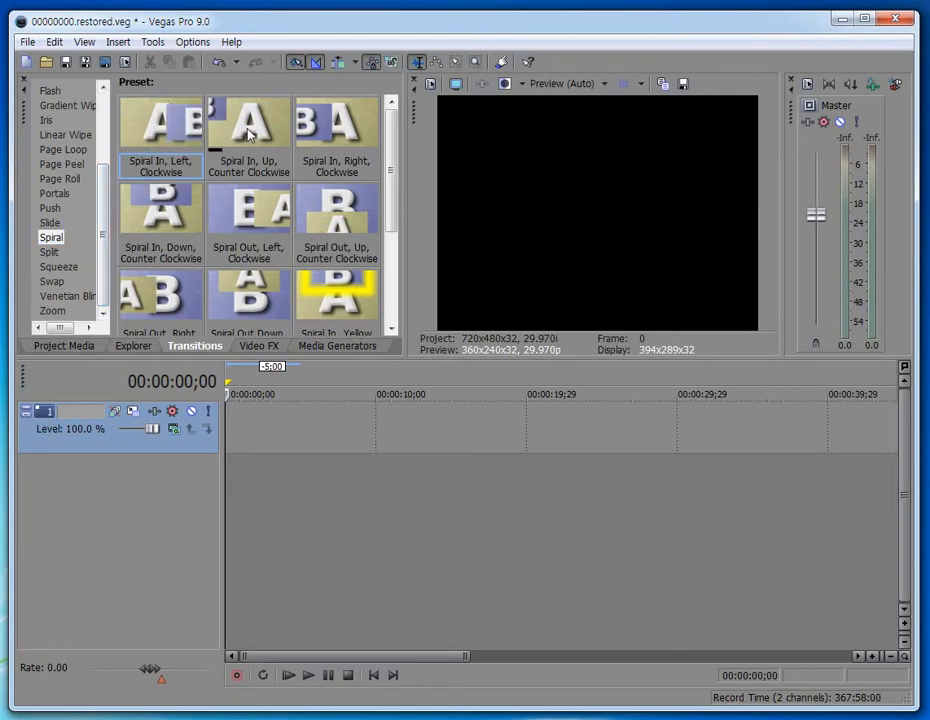
click(393, 266)
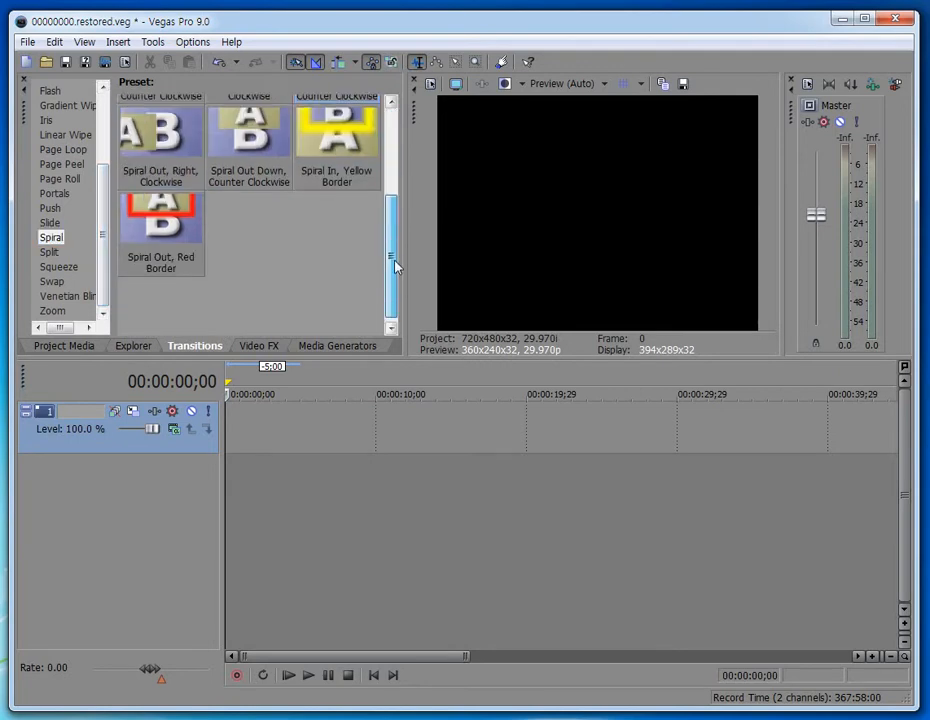
scroll(395, 266, up, 5)
Examine the Linear Wipe and Page Loop presets, trying to pick up the Bottom-Left, Small Translucent preset.
click(66, 134)
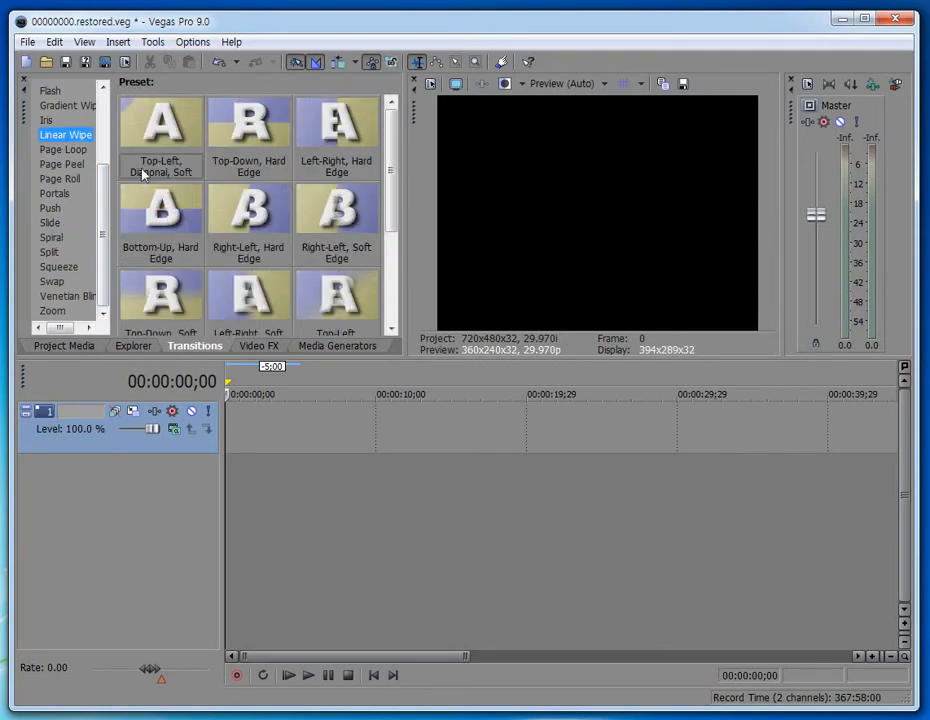
scroll(65, 200, up, 3)
click(70, 267)
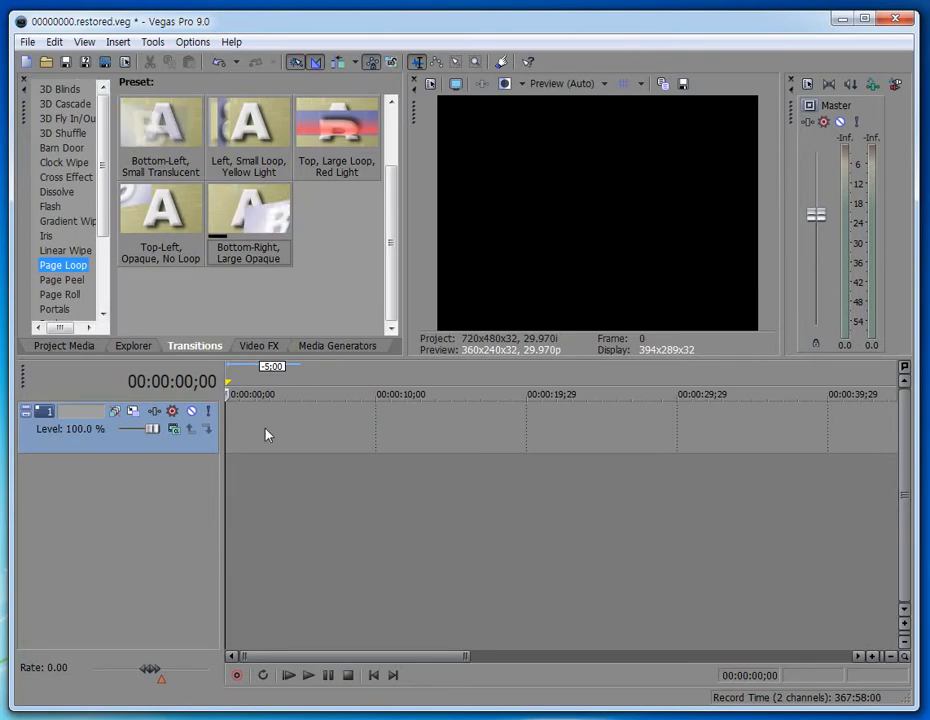
drag(157, 100, 203, 194)
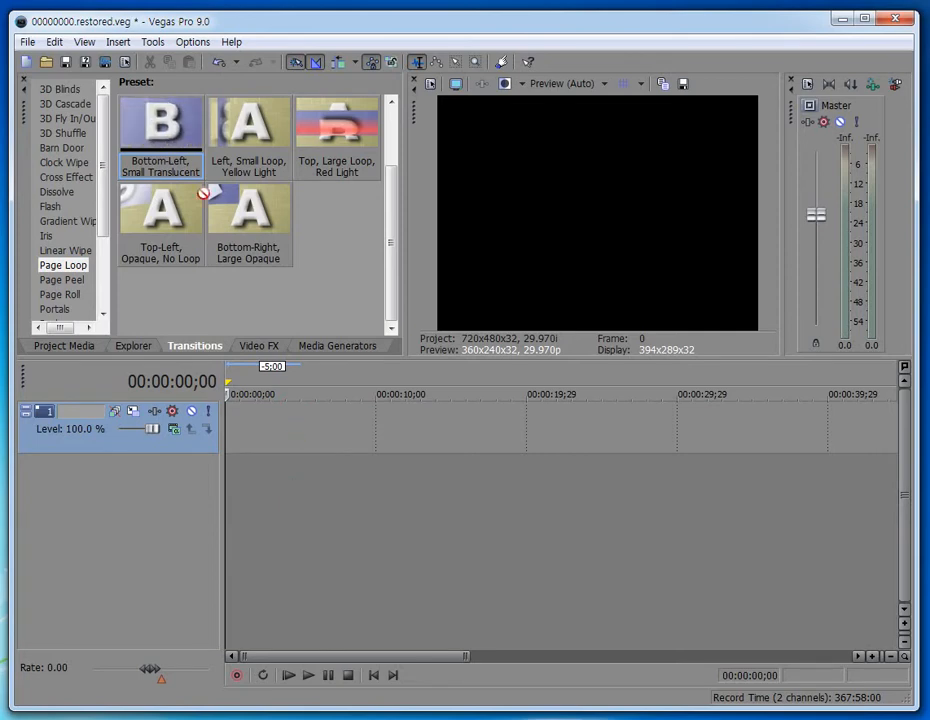
drag(148, 122, 191, 183)
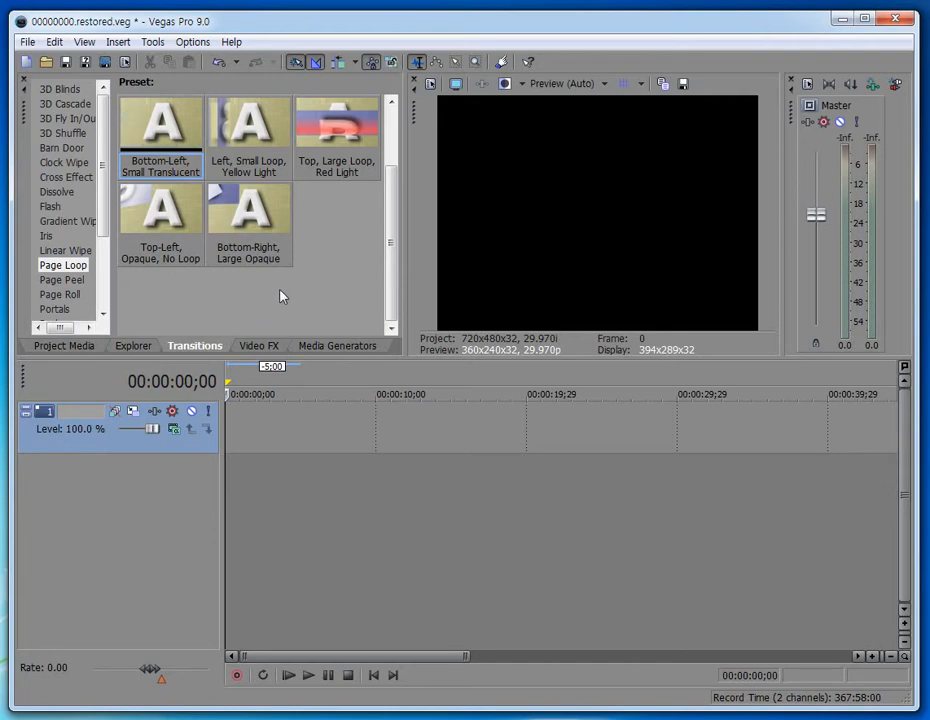
Add image 004 from the photo folder to the start of video track 1.
click(143, 347)
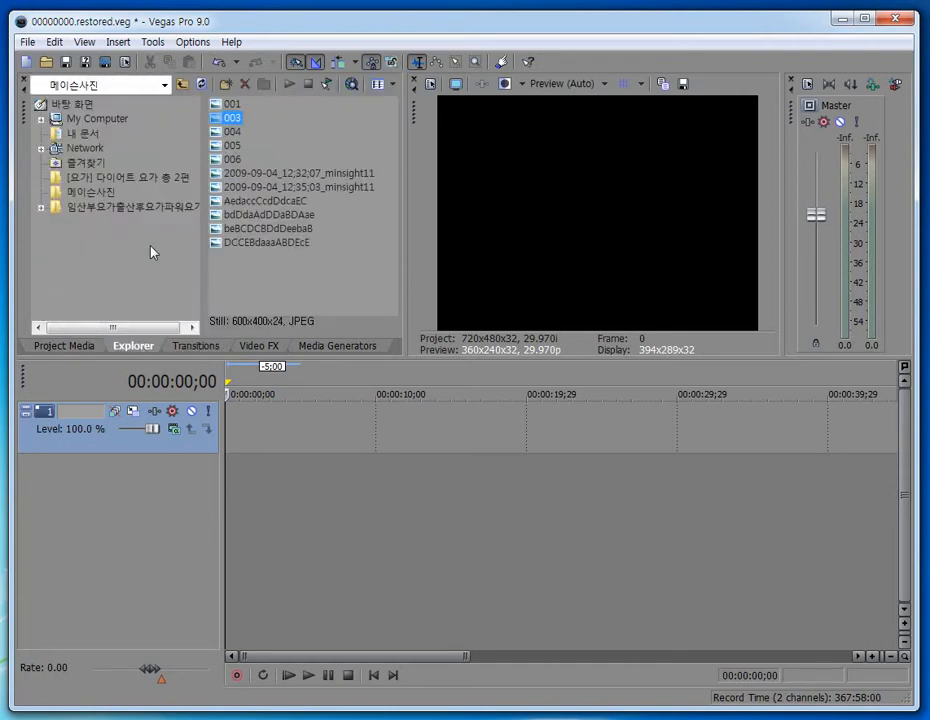
click(92, 193)
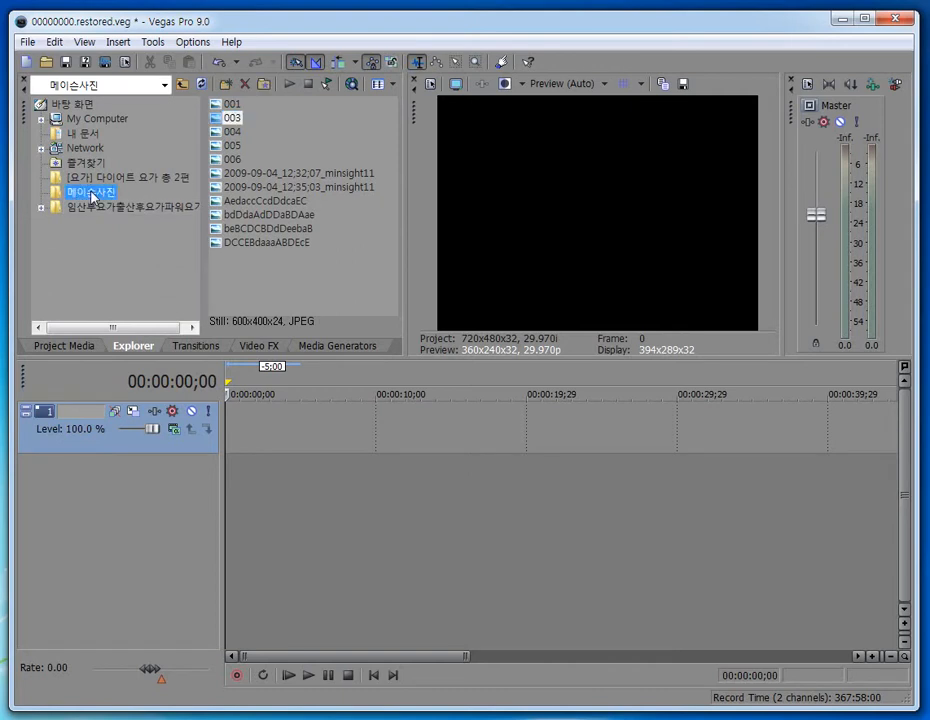
click(231, 133)
drag(303, 399, 239, 438)
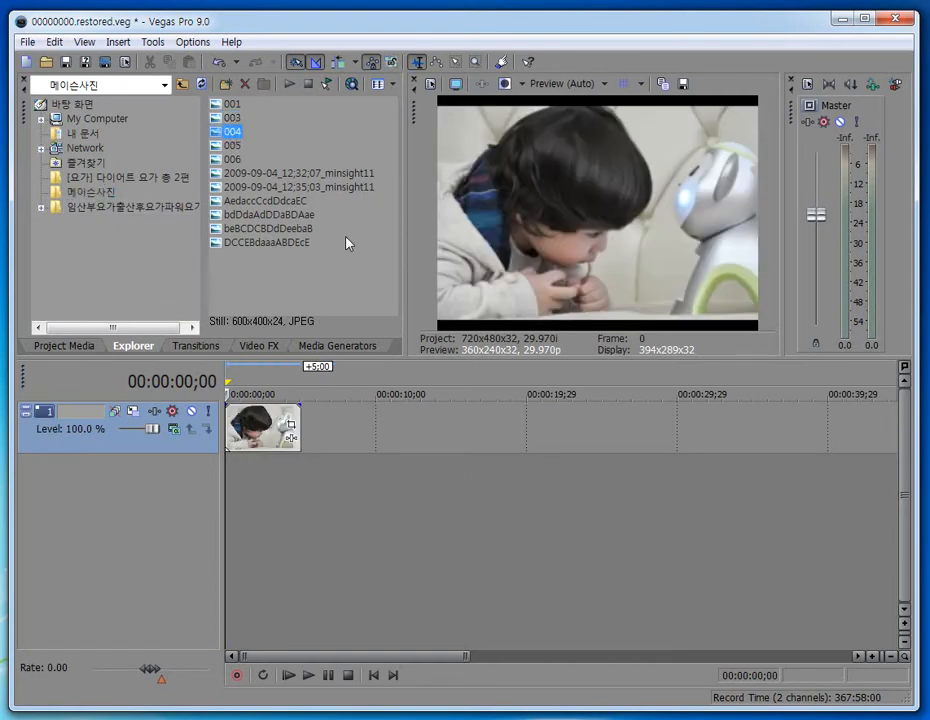
Add image 005 to track 1 after the first image, overlapping its end for a crossfade of about 1;23.
click(337, 345)
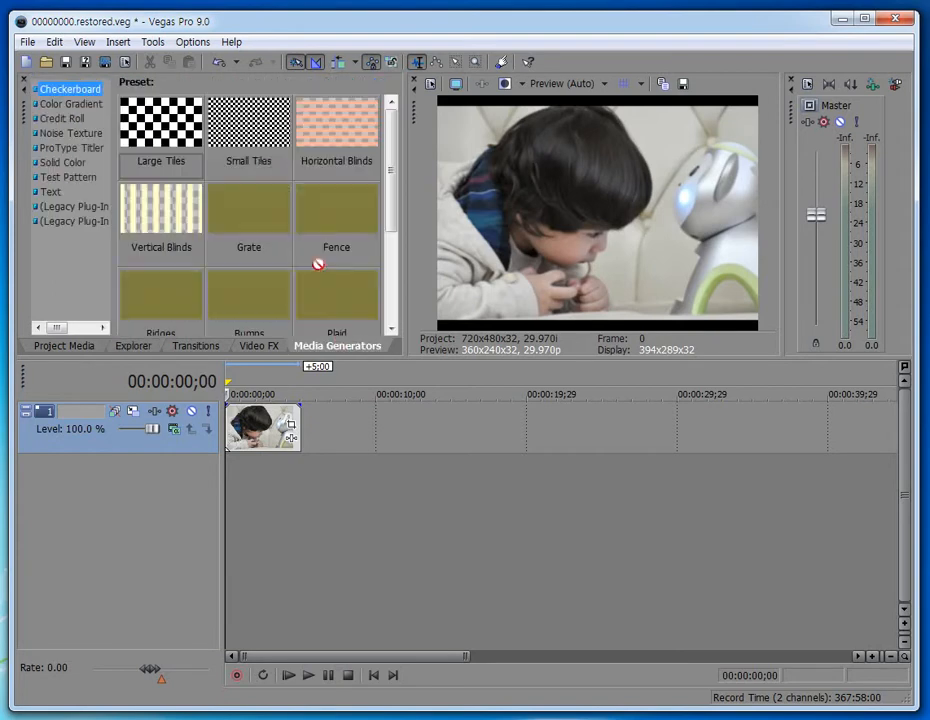
click(150, 347)
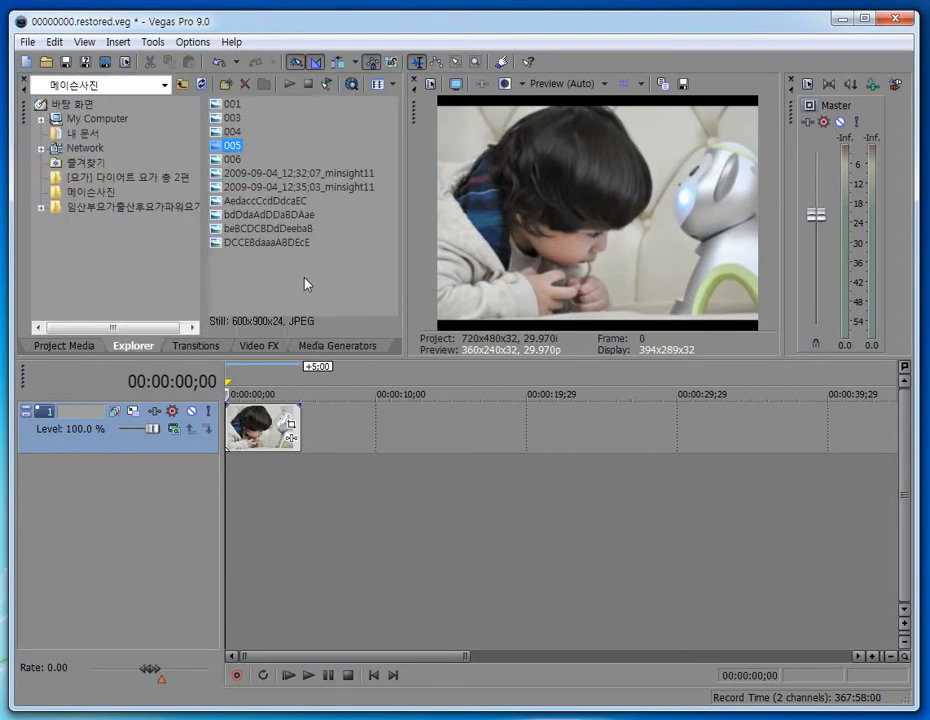
drag(232, 146, 323, 439)
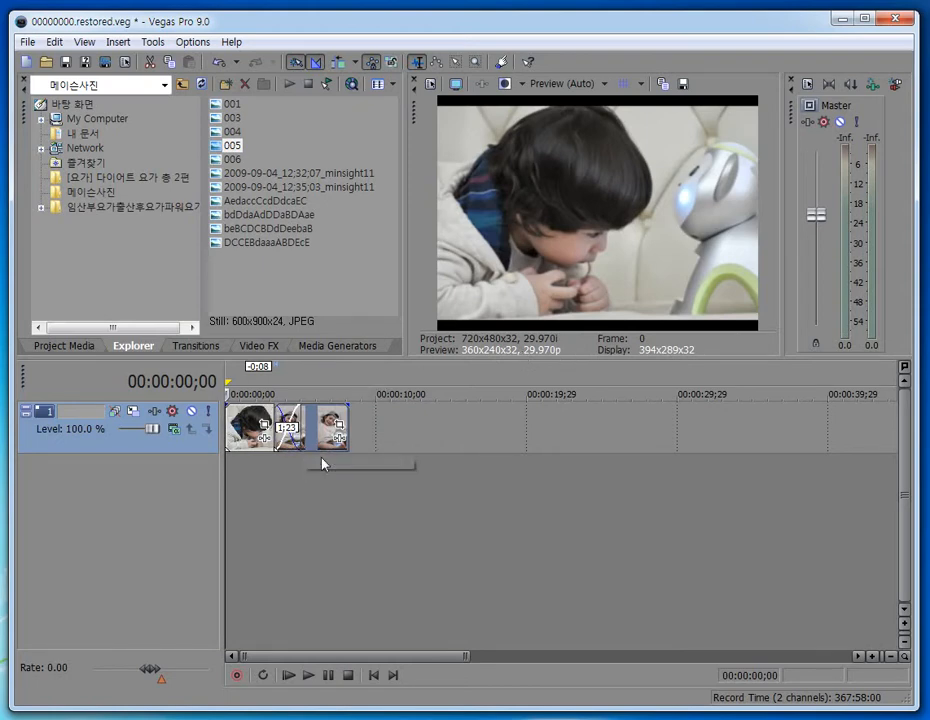
Play back the crossfade between the two images to check how they blend.
click(252, 428)
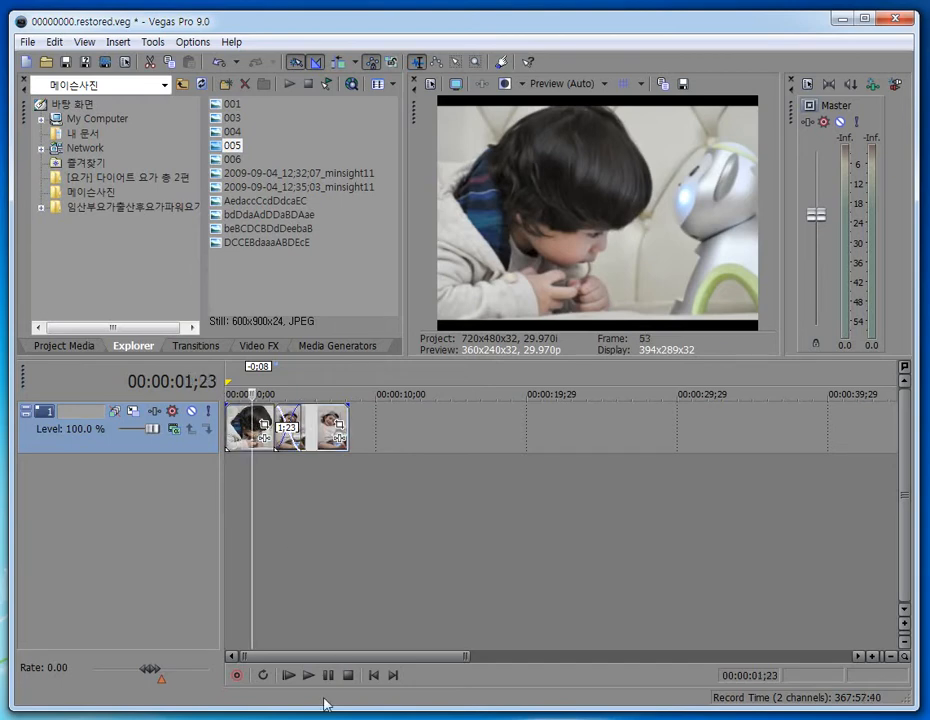
click(309, 676)
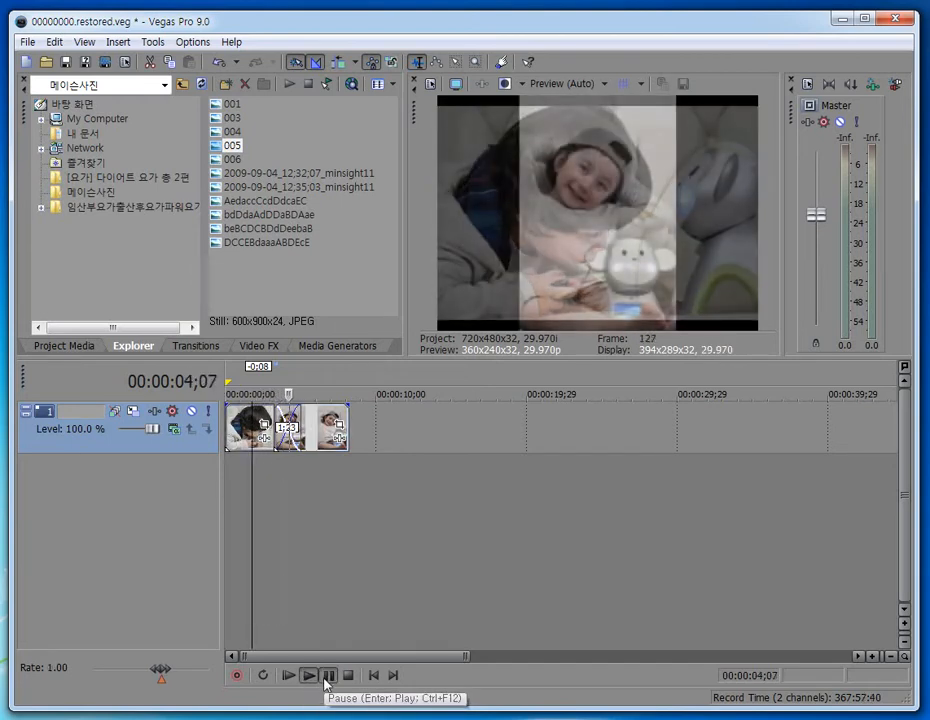
click(325, 680)
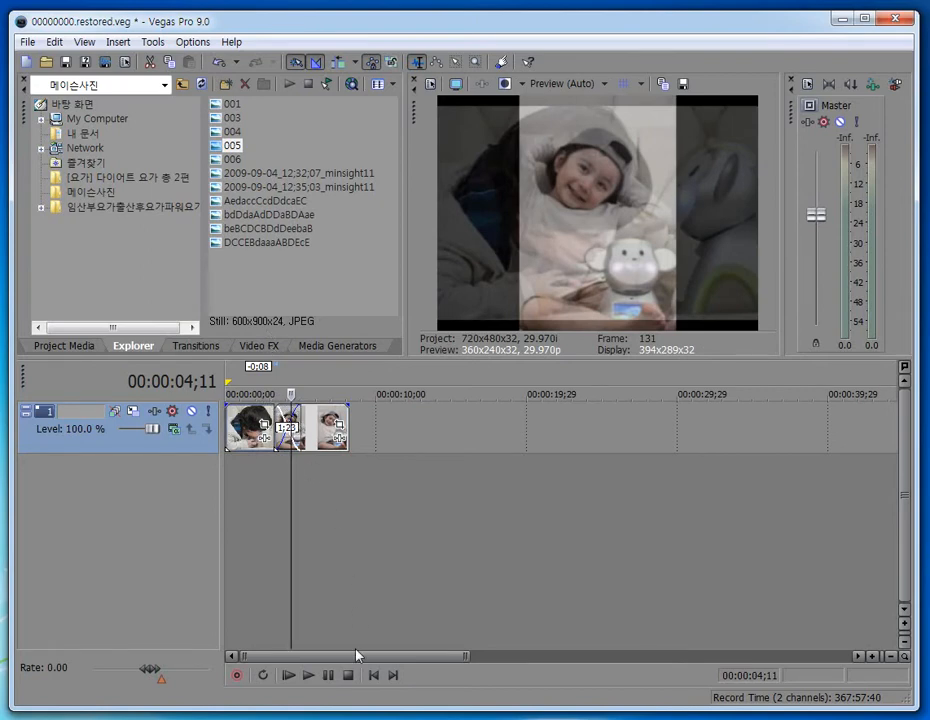
click(309, 678)
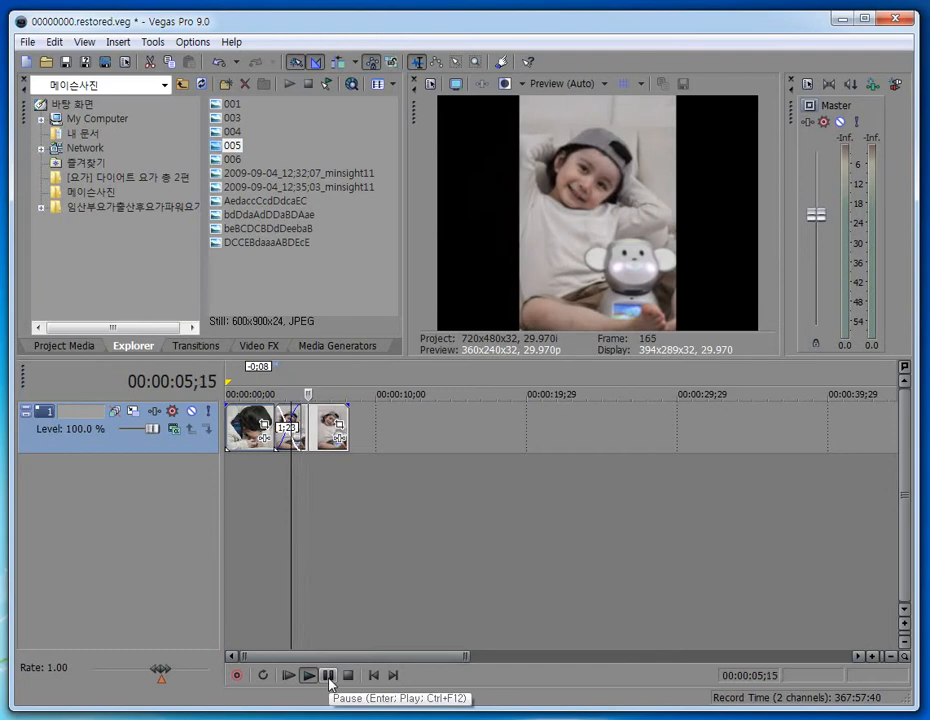
click(330, 683)
click(284, 478)
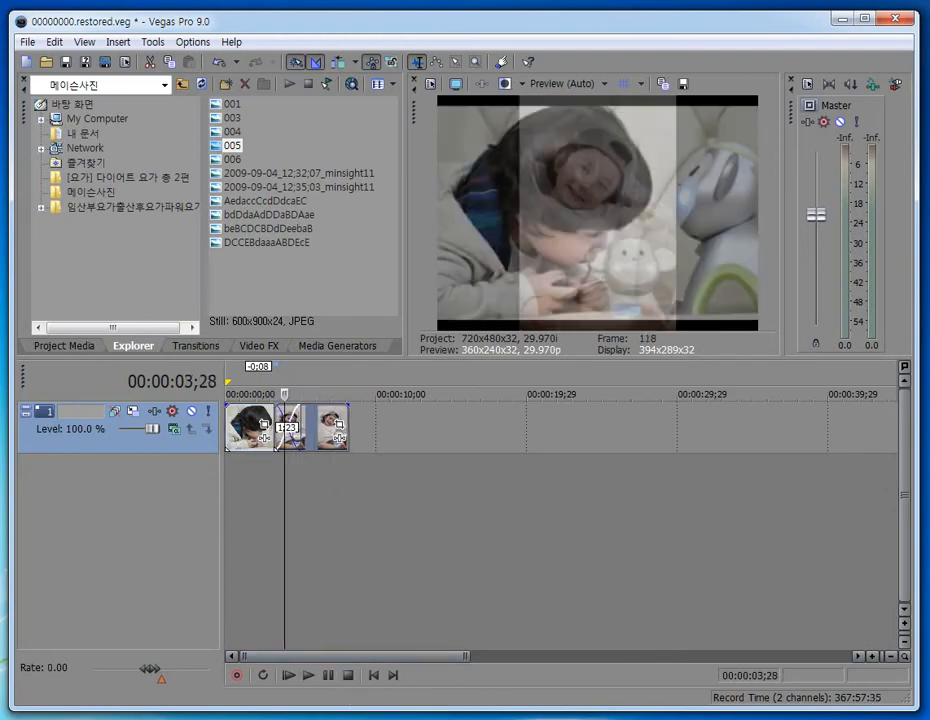
click(310, 677)
click(327, 676)
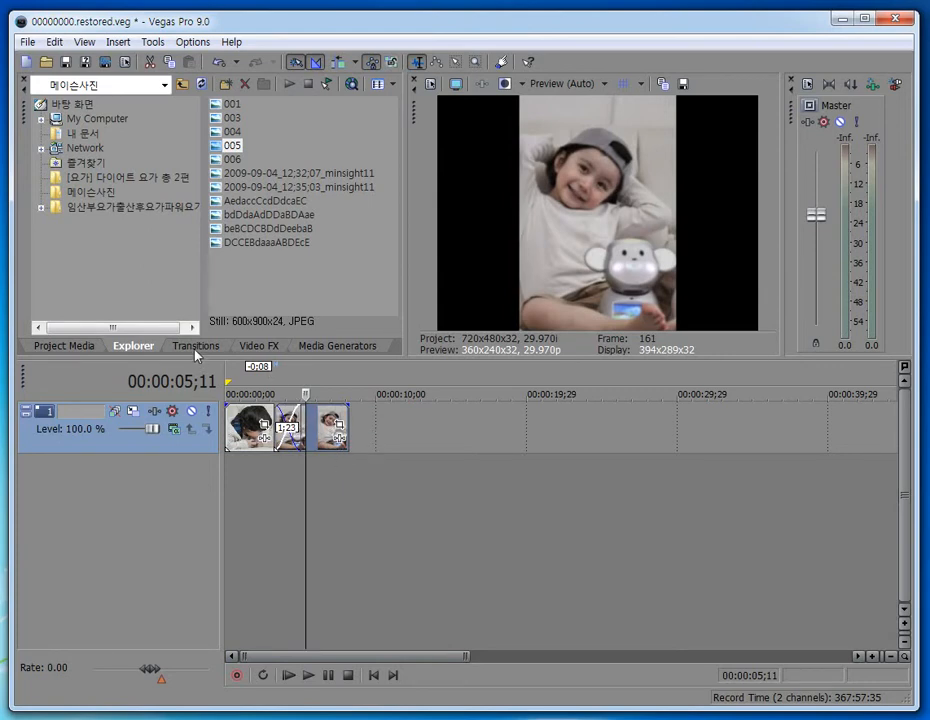
Try to apply the Heart preset of Gradient Wipe to the overlap between the two images, leaving its default settings.
click(196, 347)
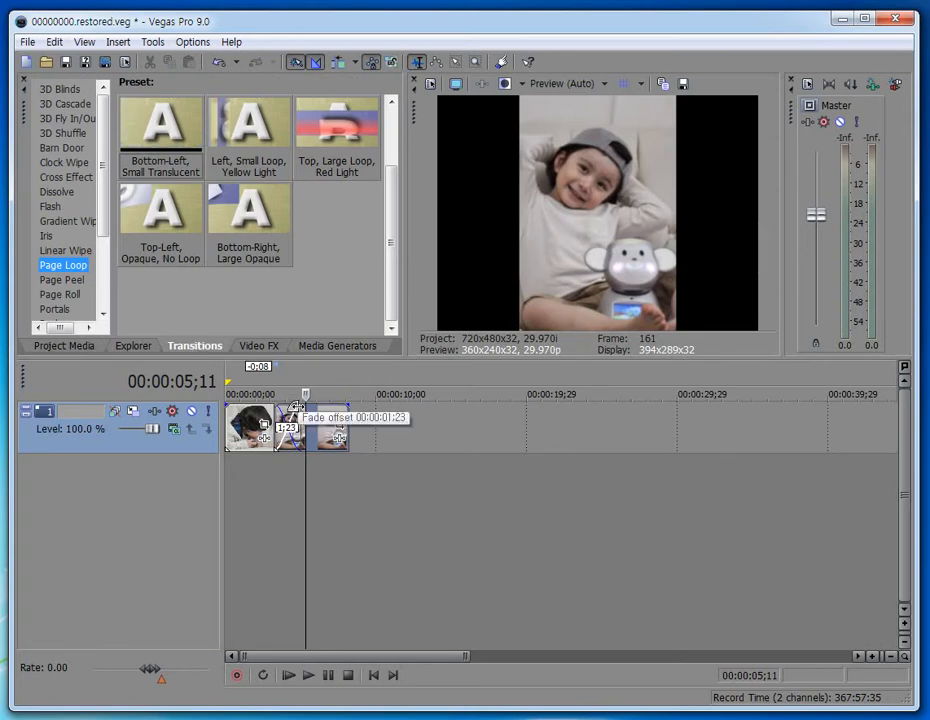
click(55, 222)
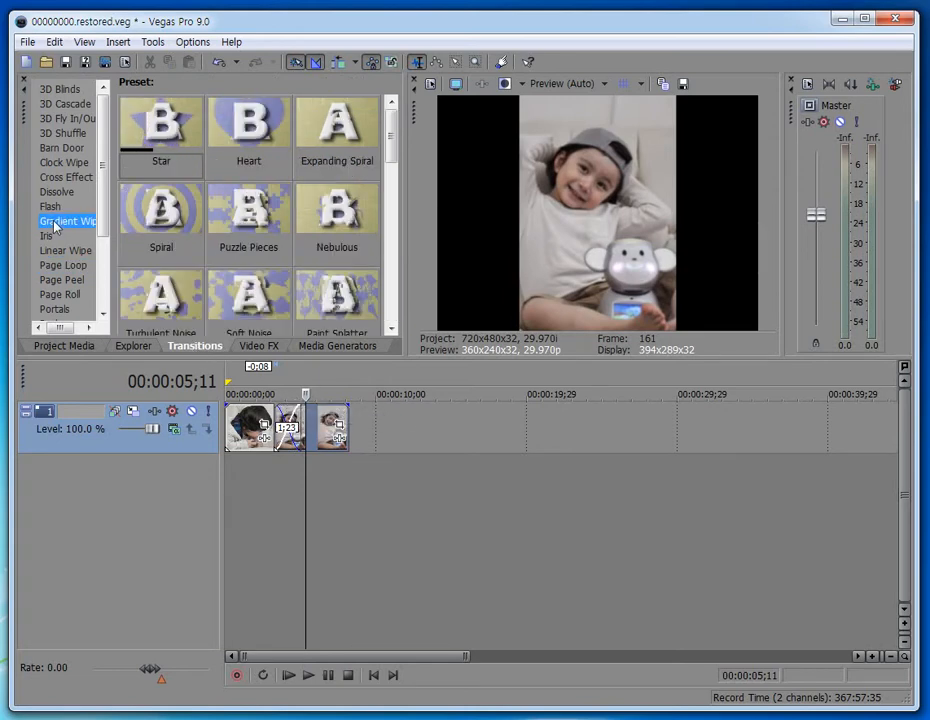
click(249, 128)
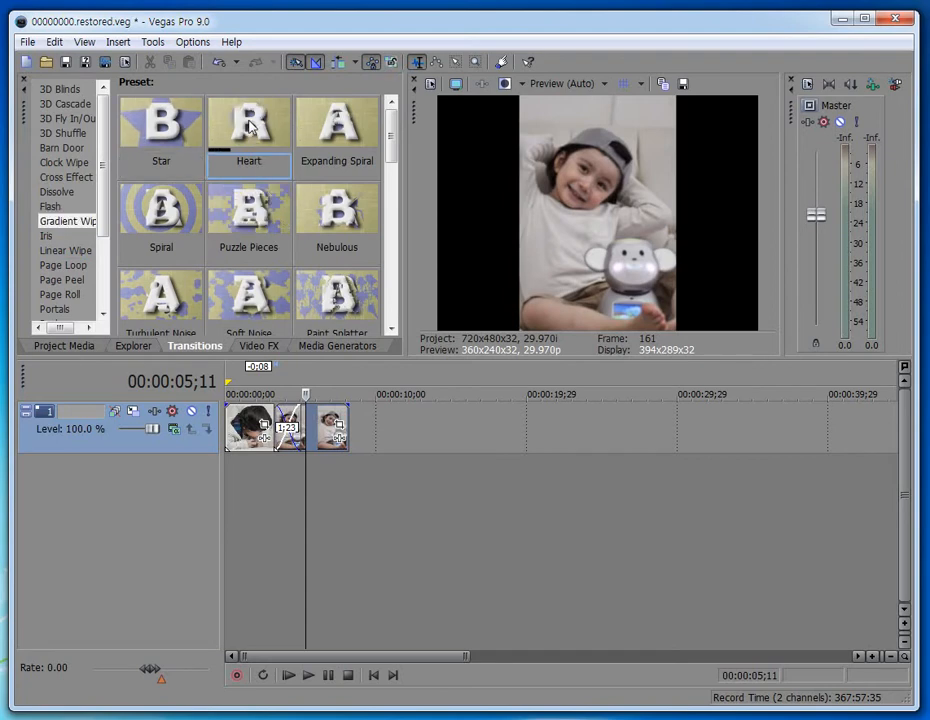
drag(251, 126, 268, 247)
drag(287, 407, 253, 119)
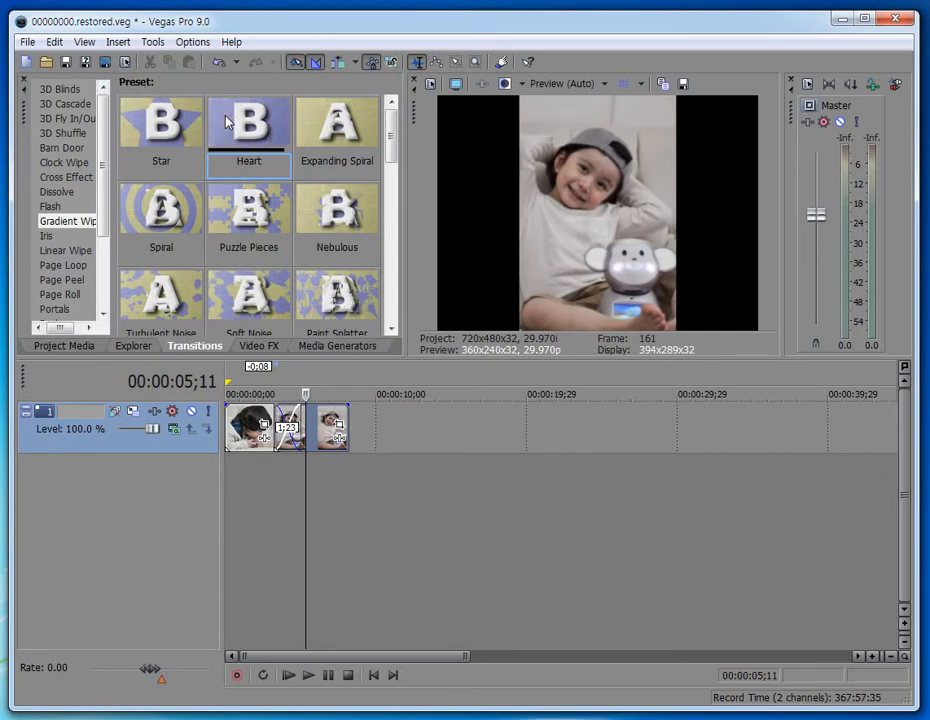
drag(228, 121, 228, 121)
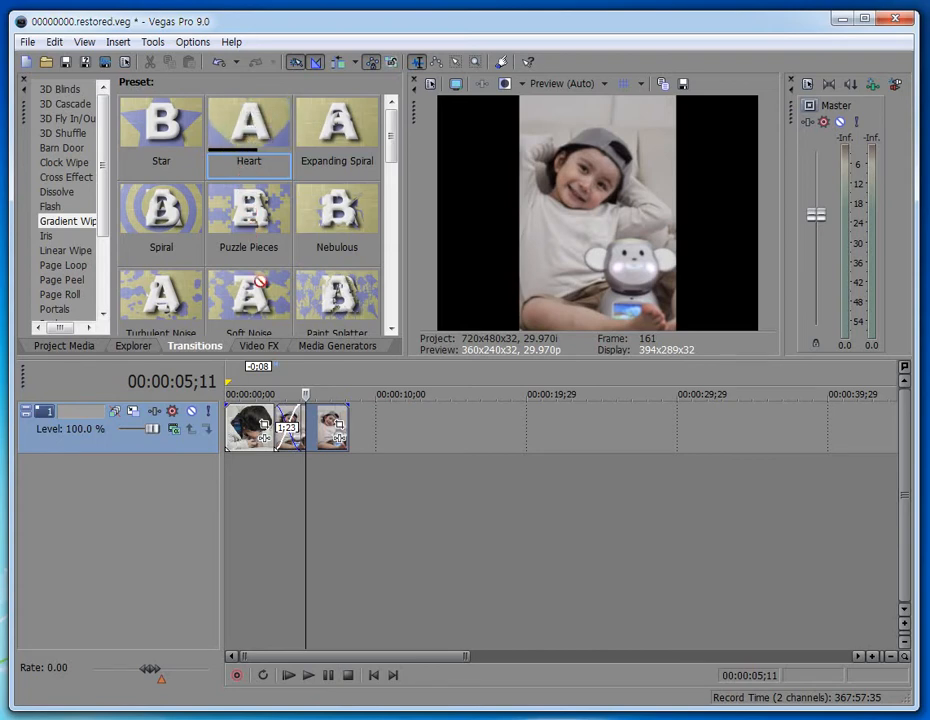
click(275, 350)
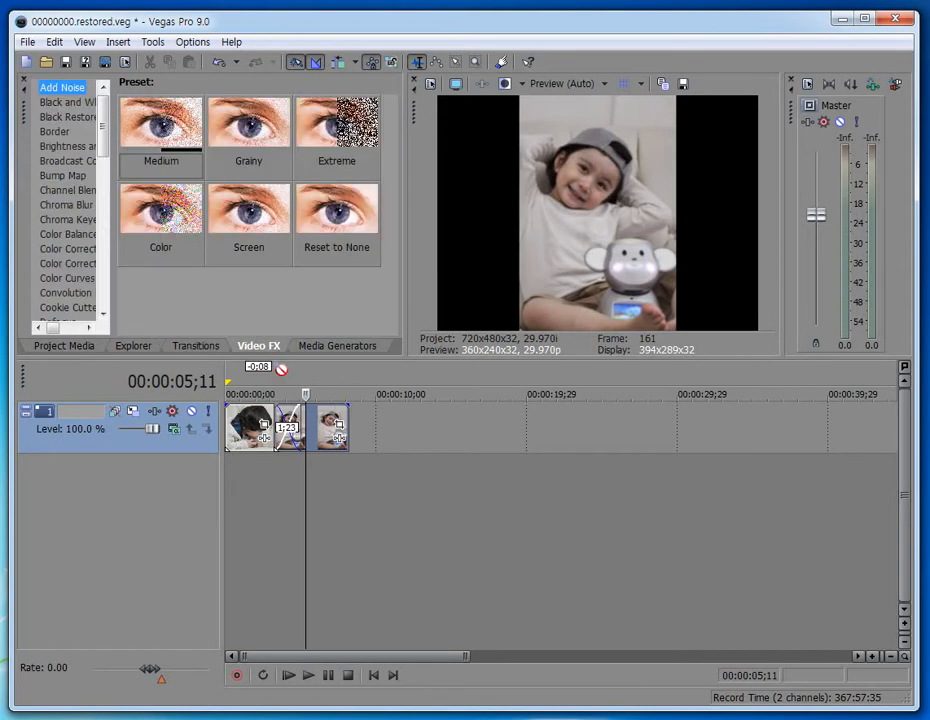
click(300, 430)
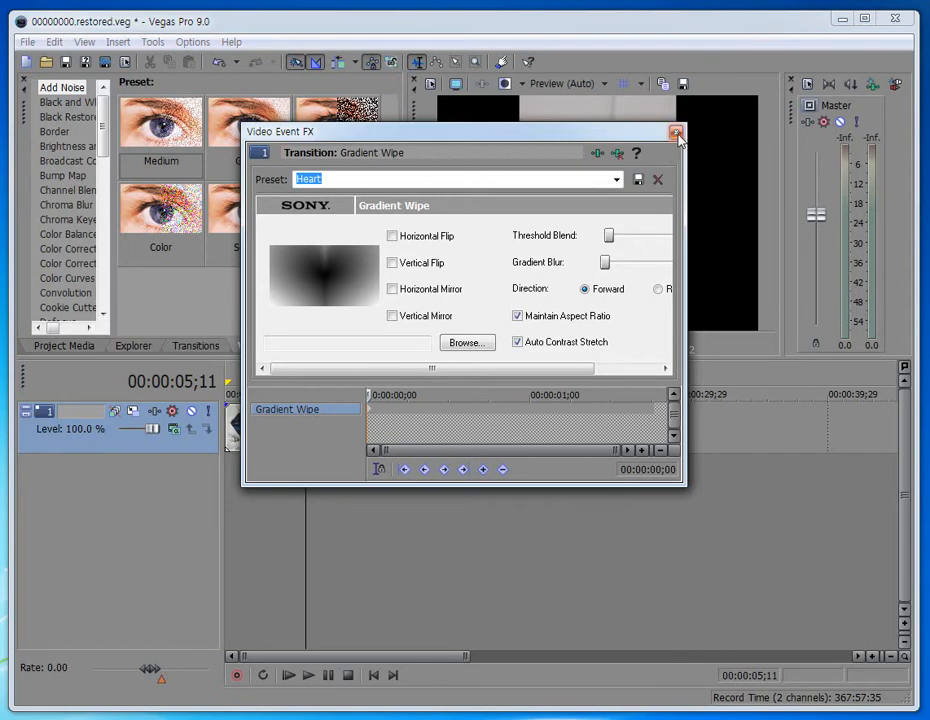
click(676, 133)
click(300, 437)
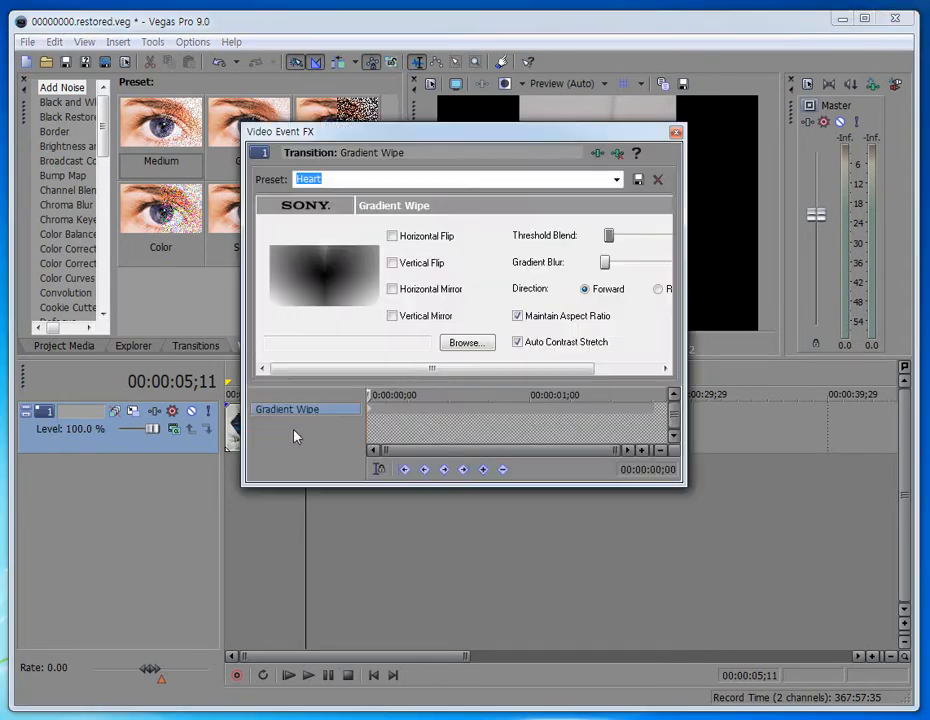
click(676, 133)
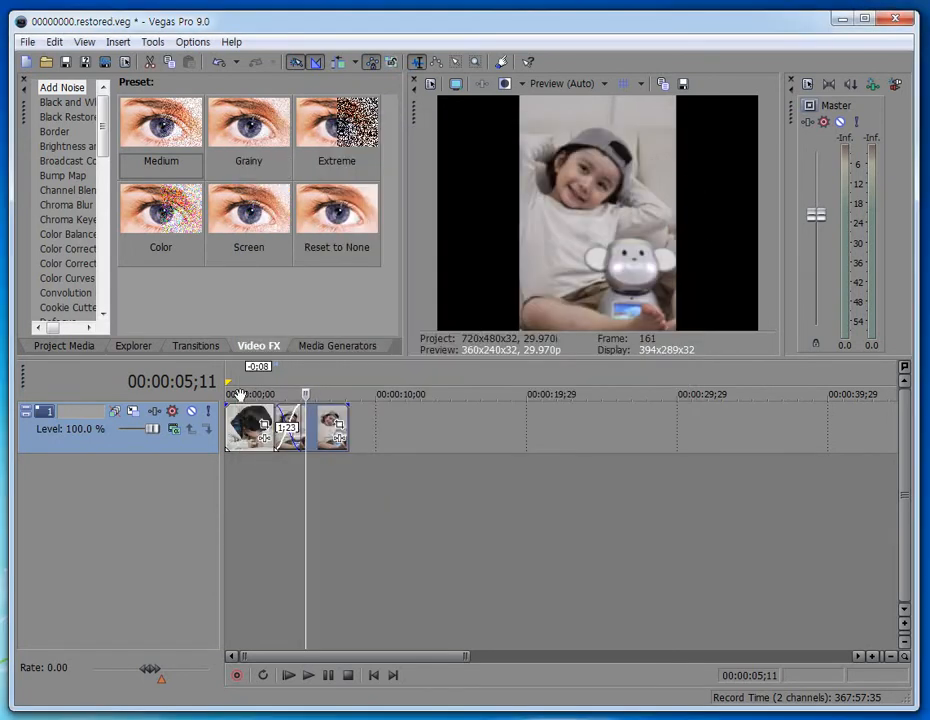
Apply the Gradient Wipe transition with the Heart preset to the crossfade between images 004 and 005.
click(195, 345)
drag(243, 124, 244, 166)
drag(289, 432, 290, 432)
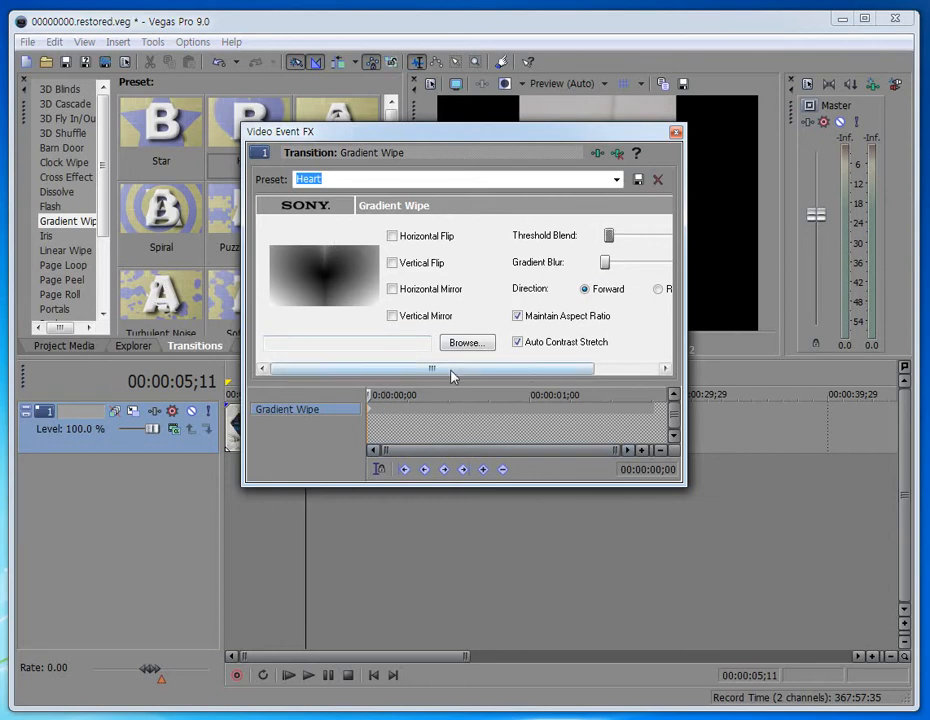
click(676, 134)
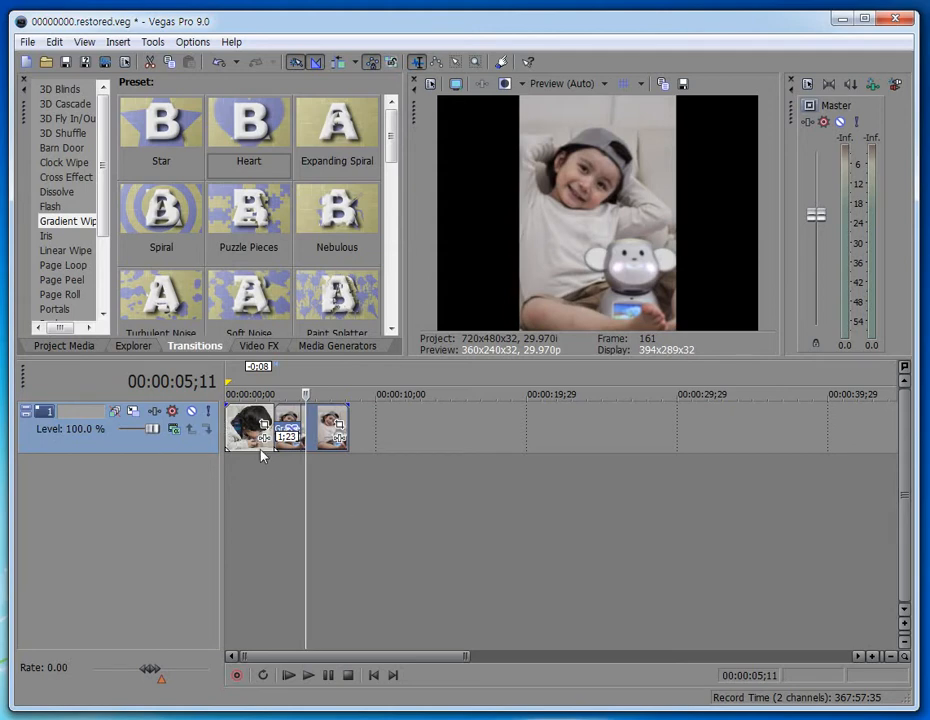
Play the timeline from near its start to check the Heart wipe between the two images.
click(230, 417)
click(310, 676)
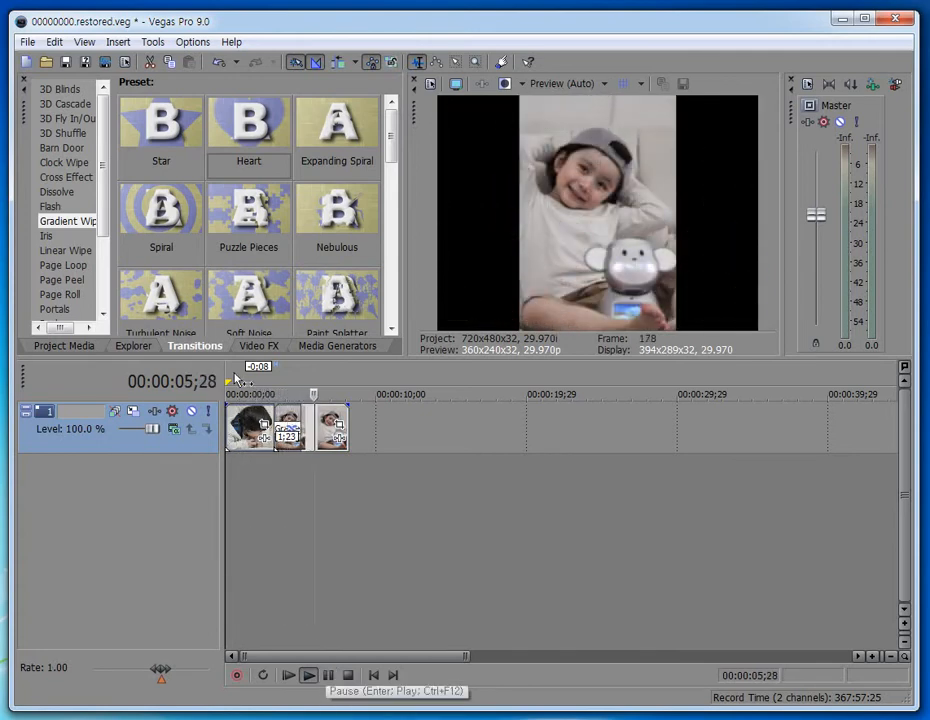
click(348, 675)
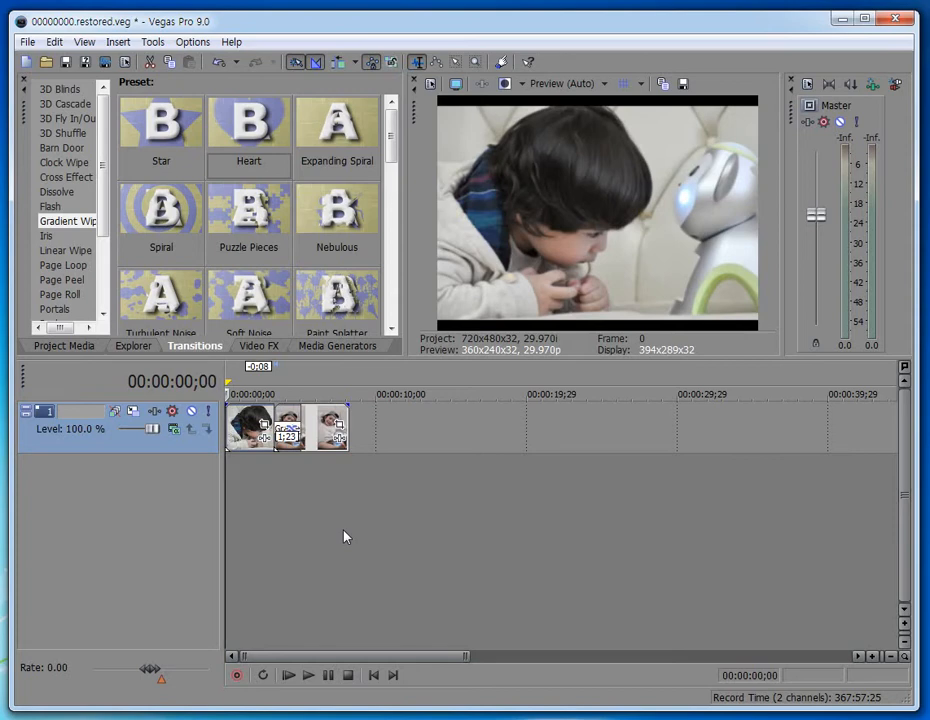
Remove the Gradient Wipe from the overlap through its transition properties, restoring the plain crossfade.
click(292, 425)
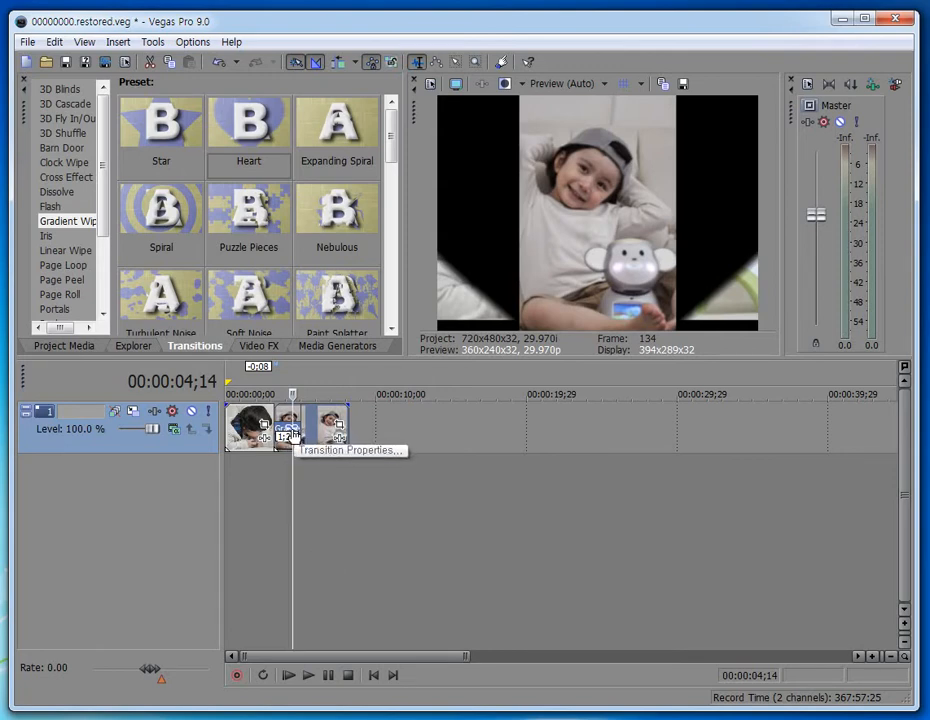
scroll(368, 470, up, 3)
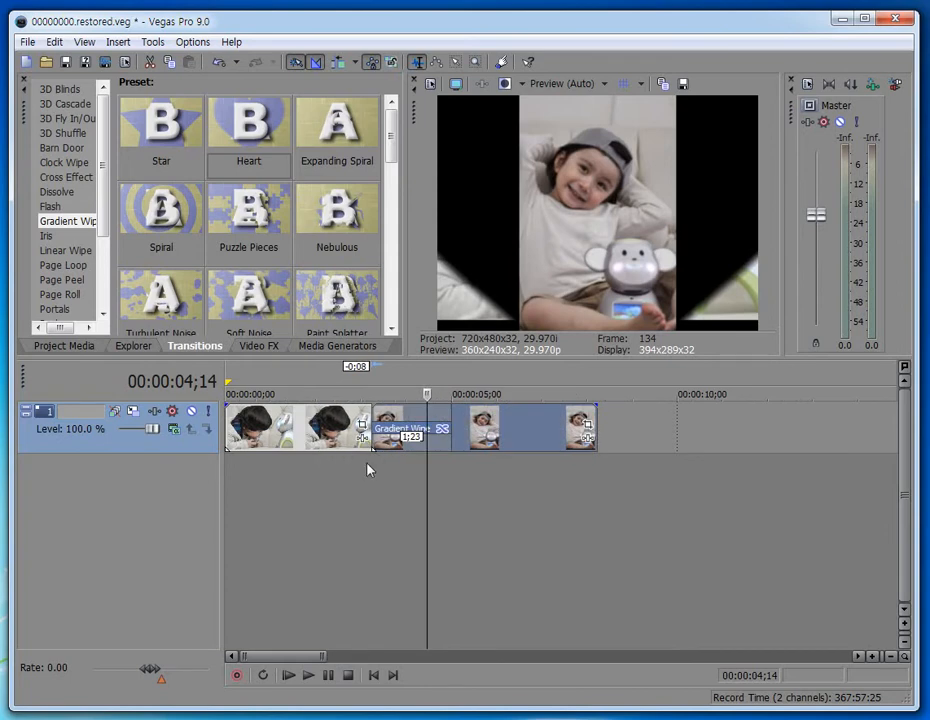
click(444, 432)
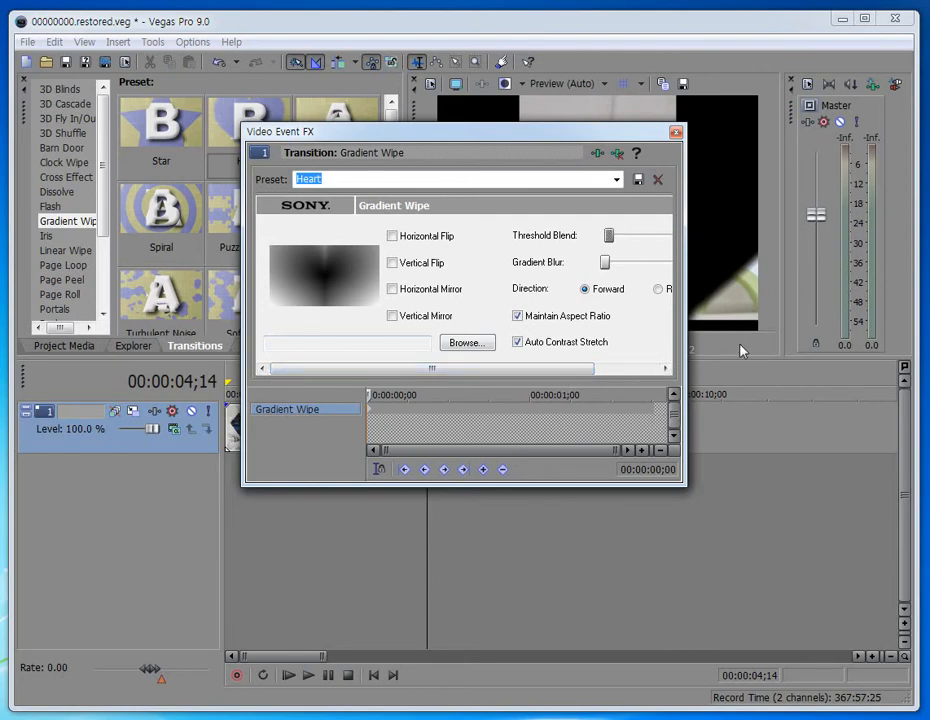
click(616, 154)
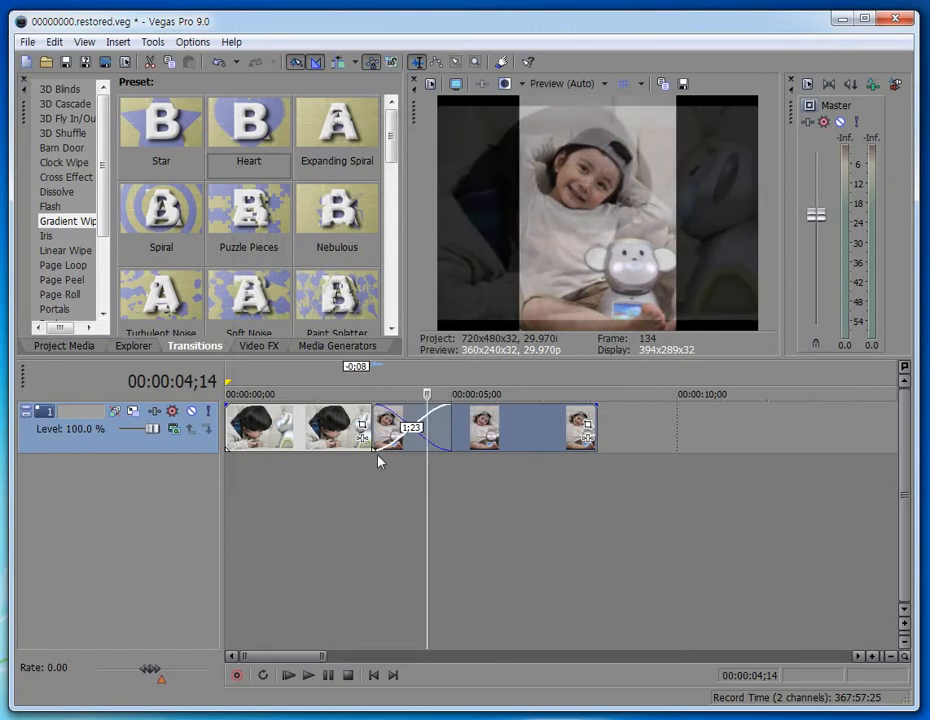
Play the plain crossfade from 00:00:02;26, shortly before the overlap, to compare it with the wipe.
click(362, 424)
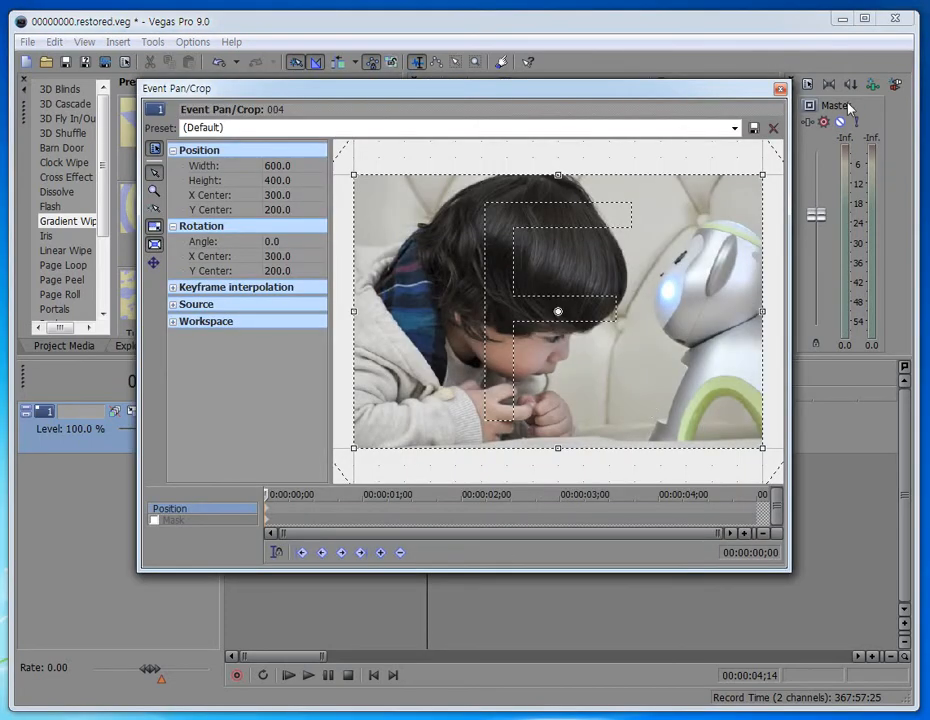
click(780, 90)
click(355, 418)
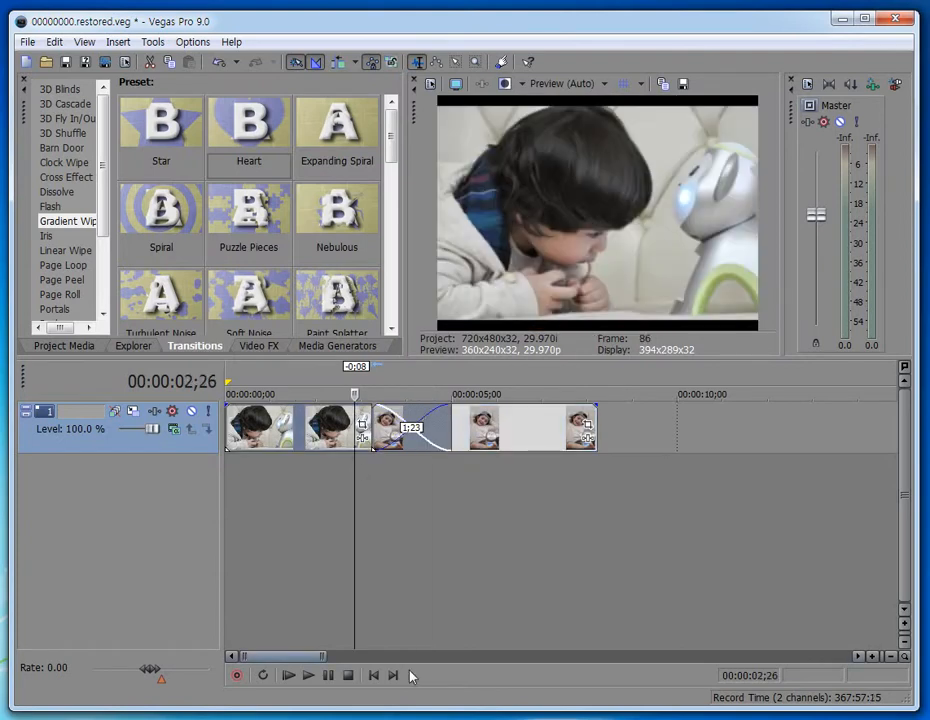
click(312, 678)
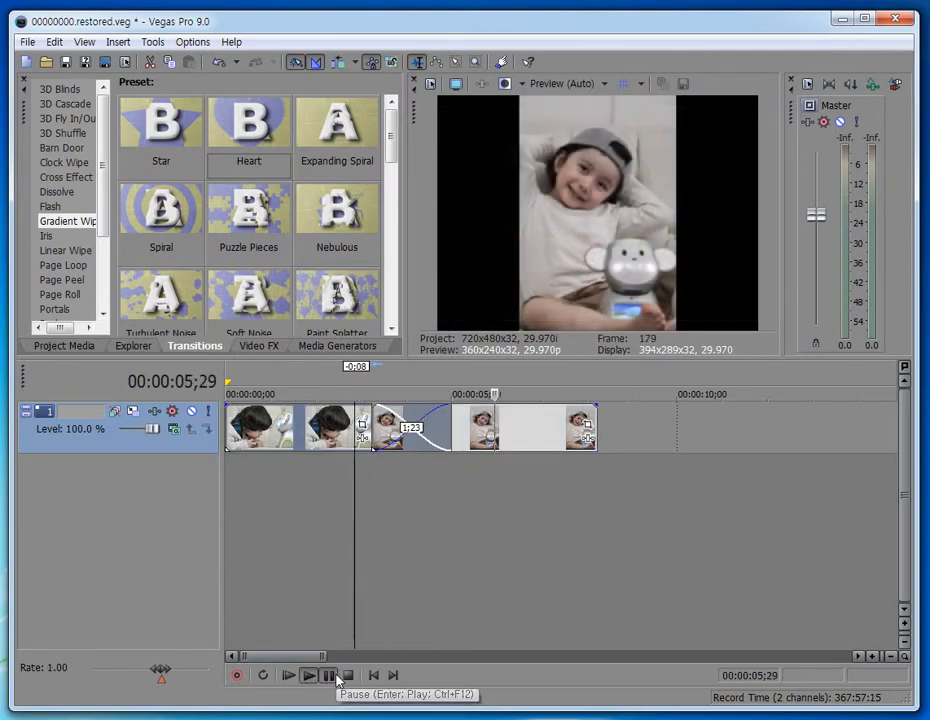
click(337, 680)
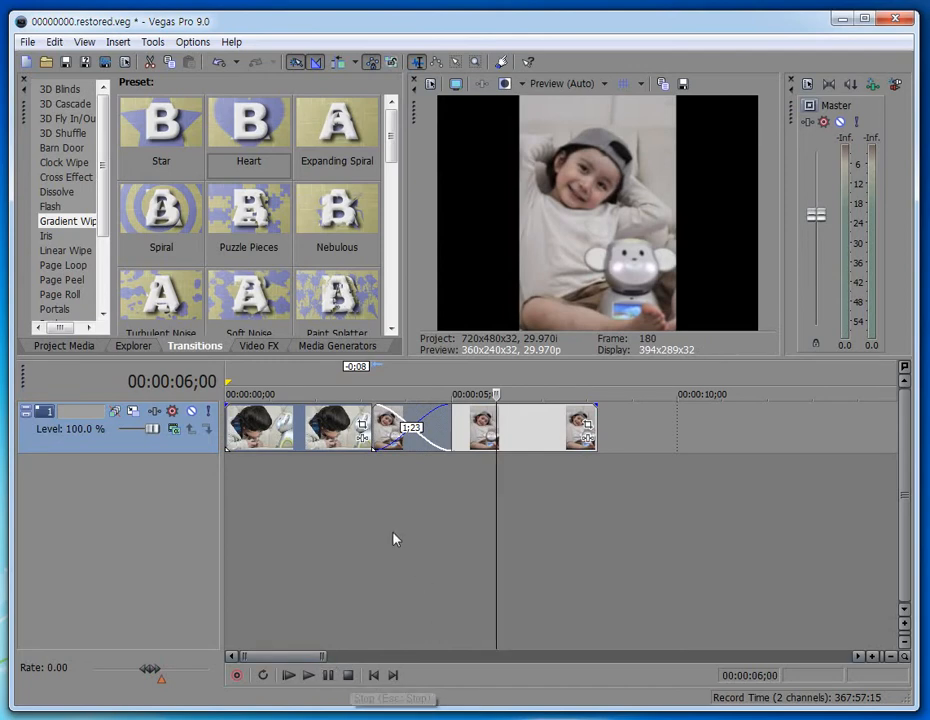
Apply the Page Peel transition with the Top-Left, Medium Fold preset to the overlap between the two images.
click(61, 120)
click(58, 133)
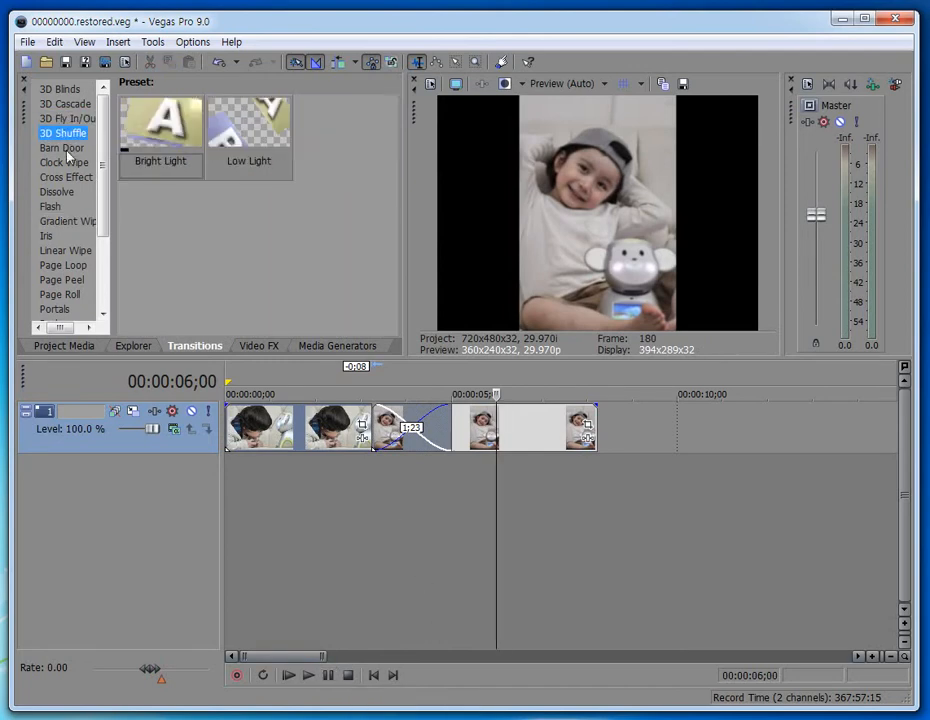
click(58, 148)
click(58, 177)
click(53, 206)
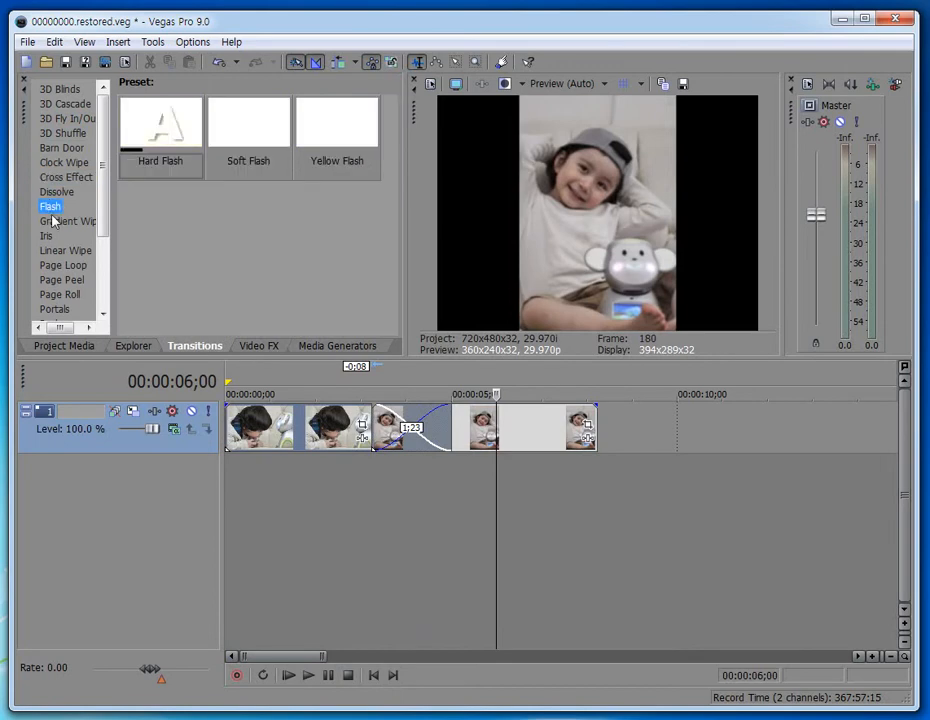
click(95, 221)
scroll(110, 222, down, 1)
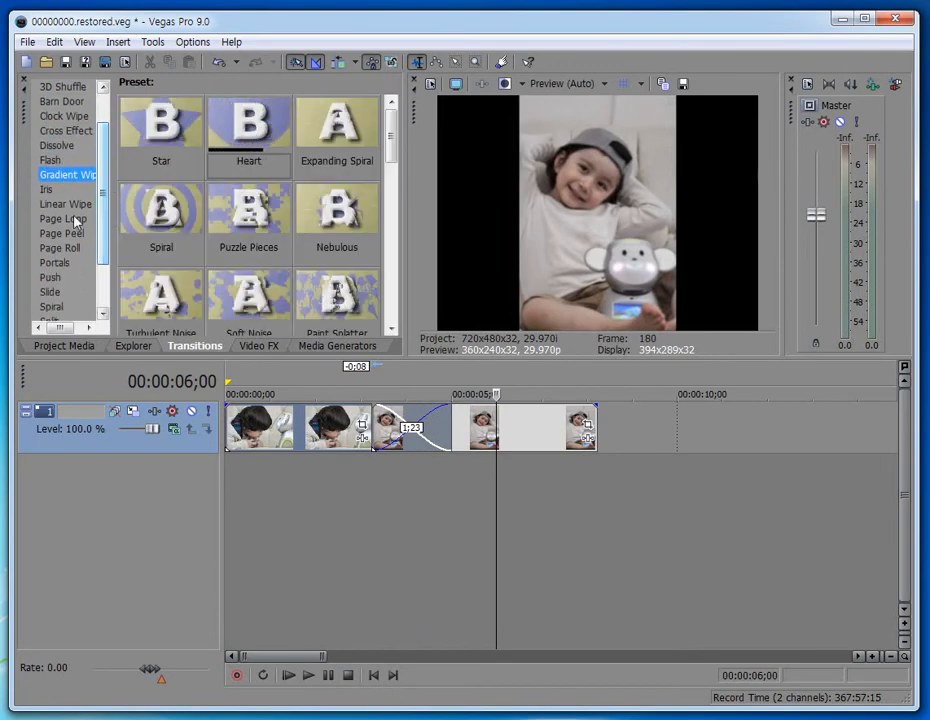
click(72, 233)
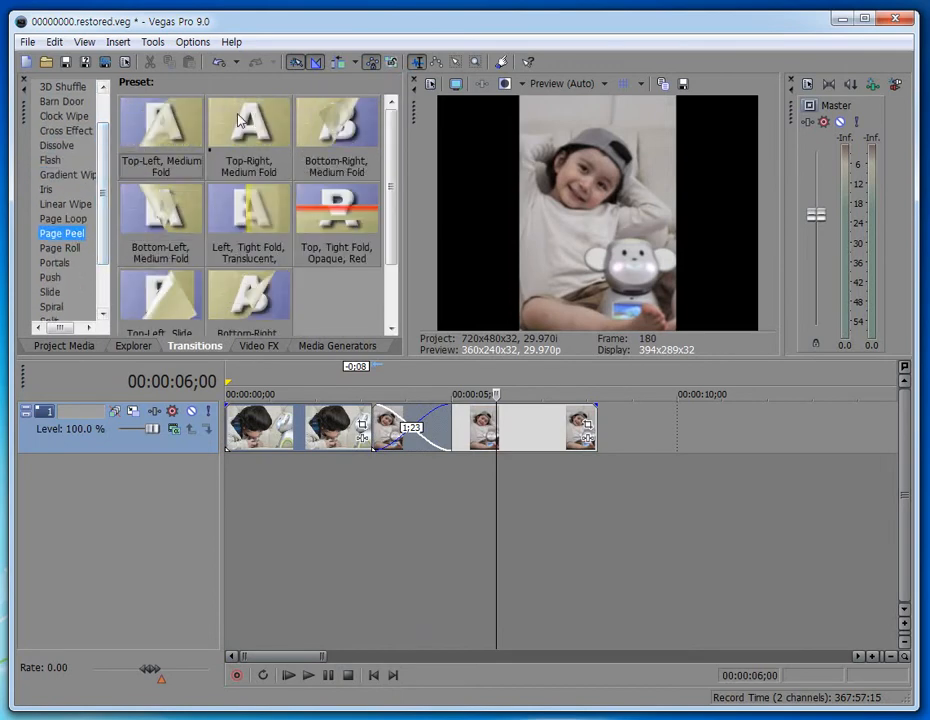
drag(160, 125, 412, 440)
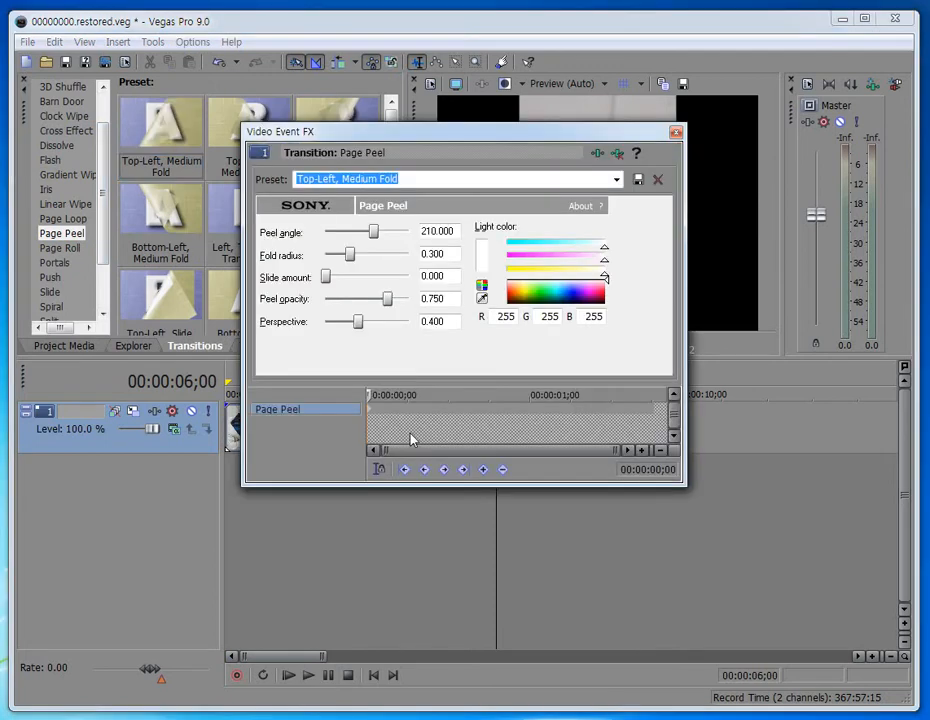
click(676, 131)
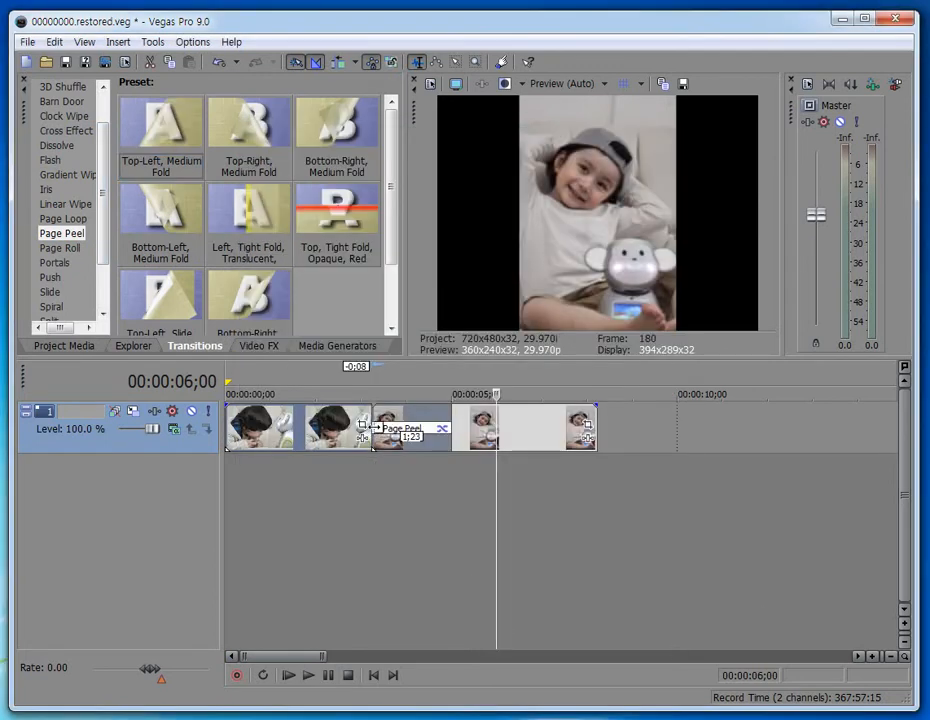
Play the timeline from 00:00:02;09 through the overlap twice to check the Page Peel transition.
click(372, 426)
click(329, 470)
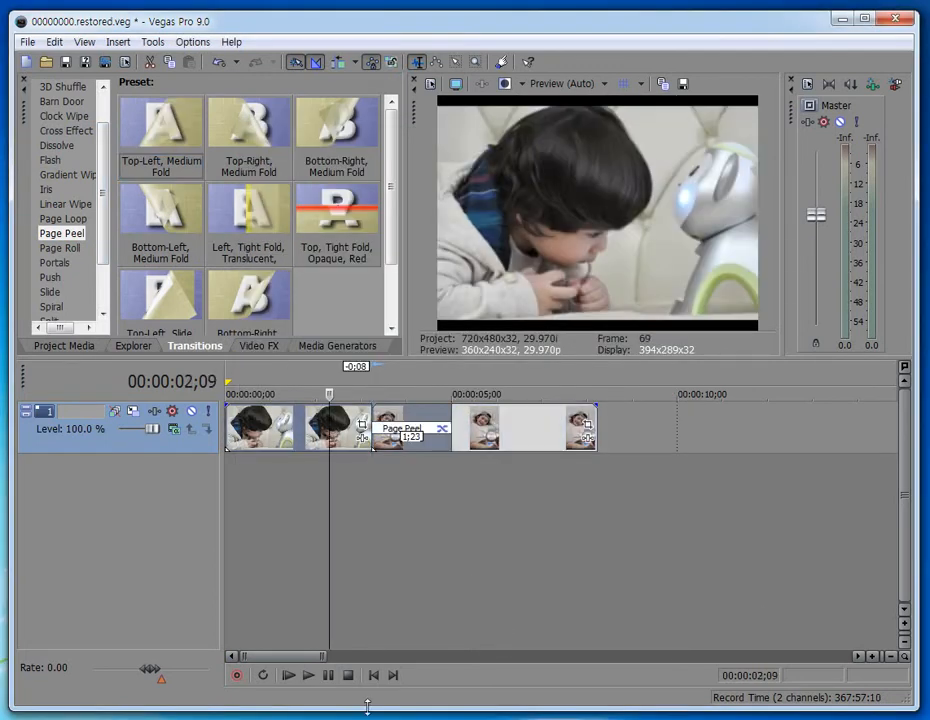
click(309, 677)
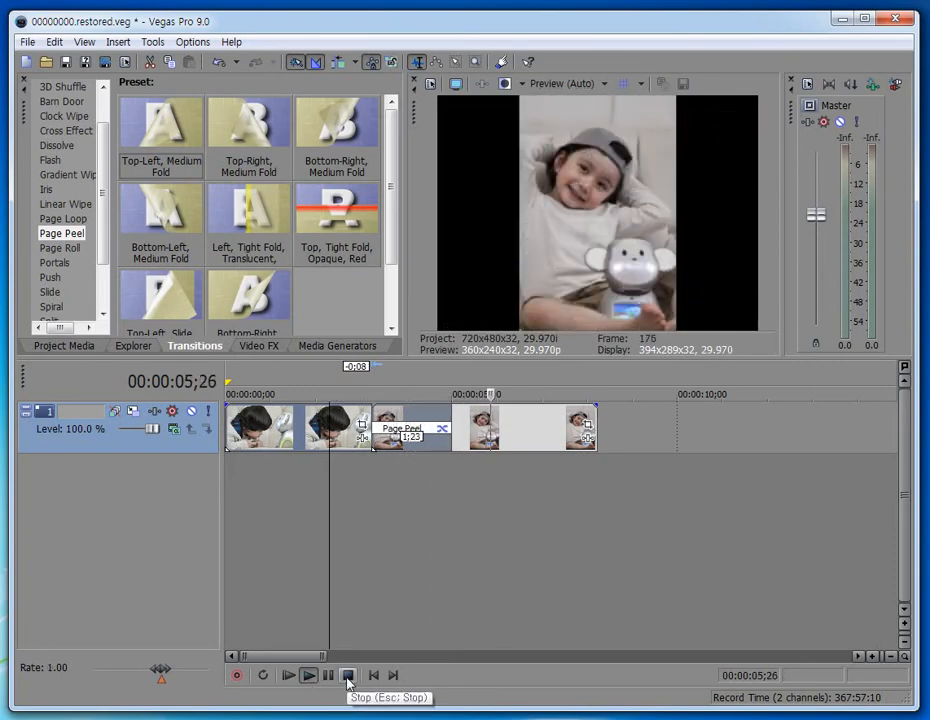
click(348, 677)
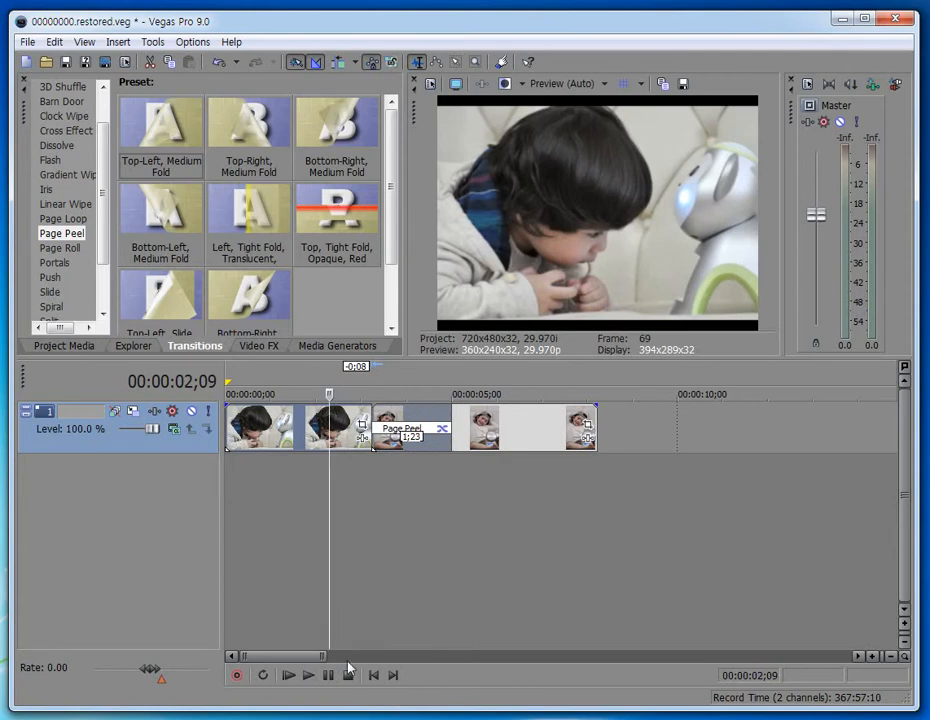
click(309, 675)
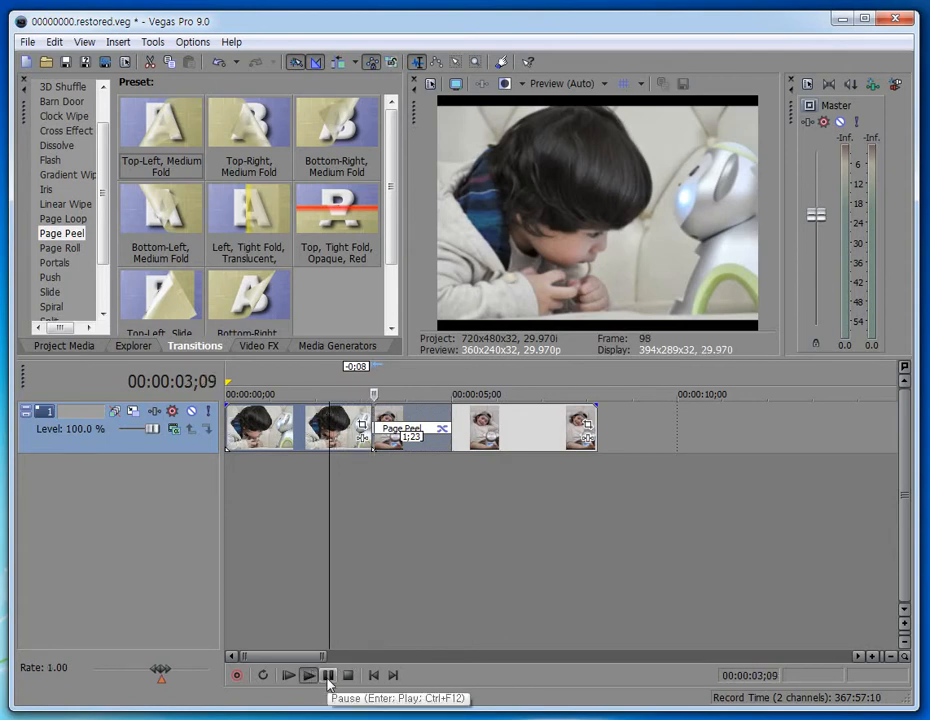
click(328, 676)
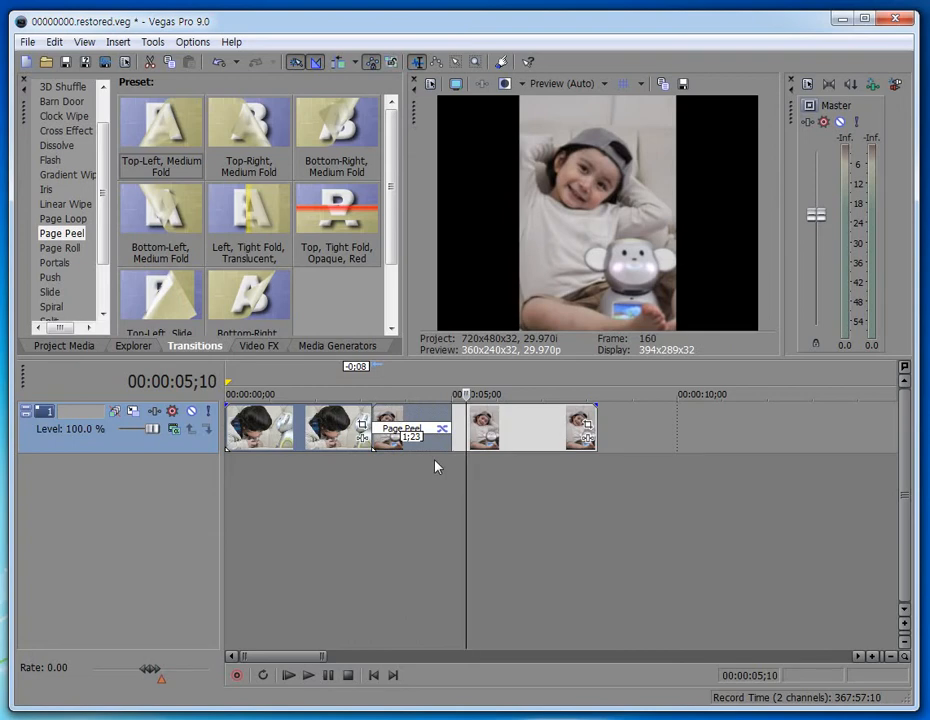
Examine the Page Peel transition's settings, such as peel angle, fold radius and light color, without changing them.
click(442, 429)
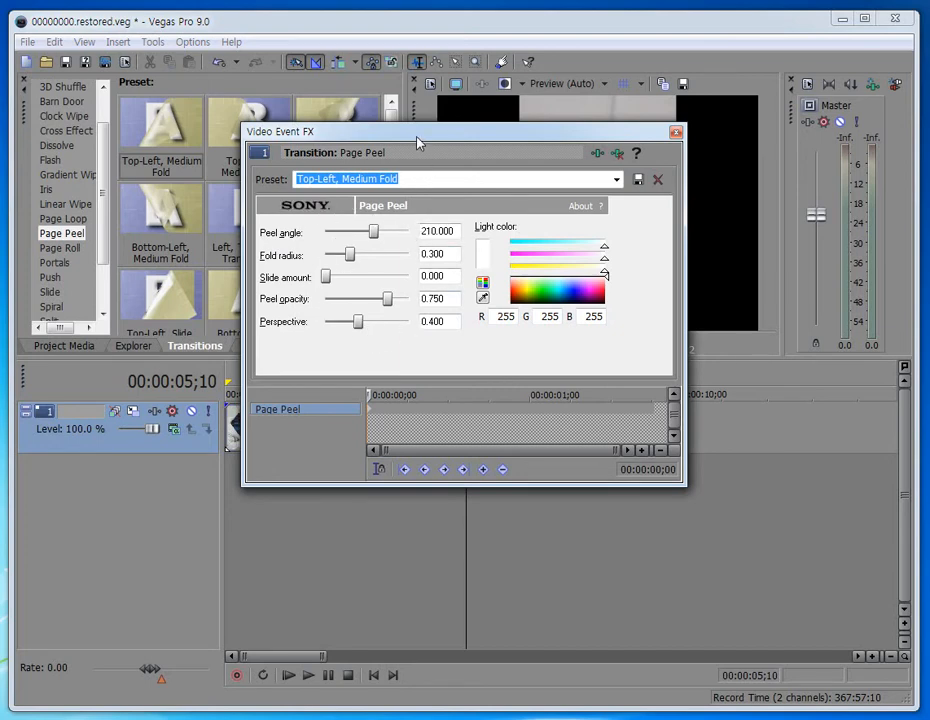
drag(418, 145, 384, 210)
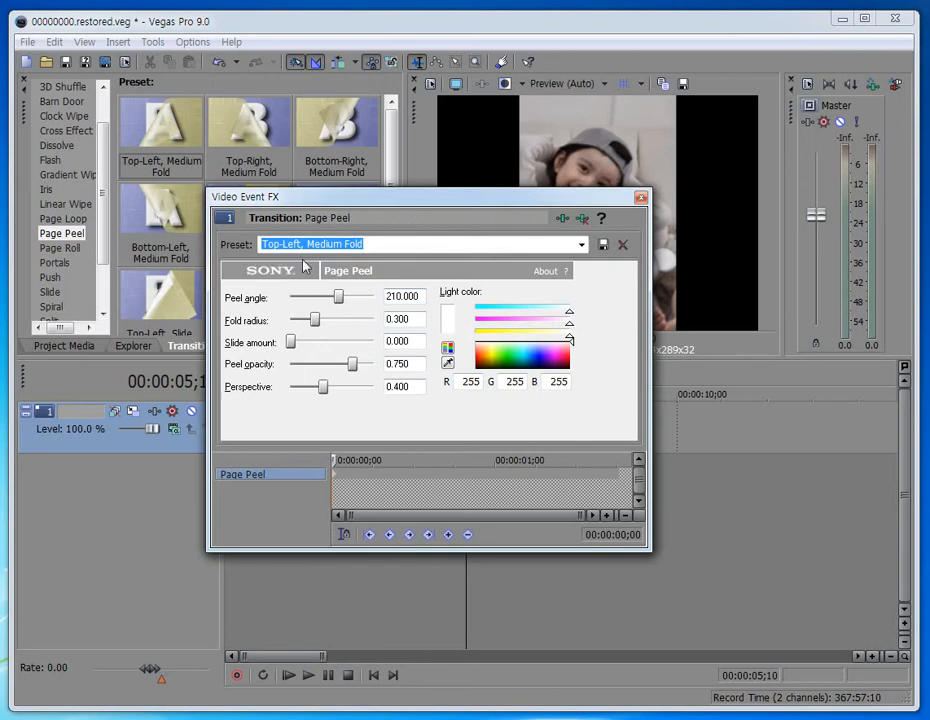
click(641, 197)
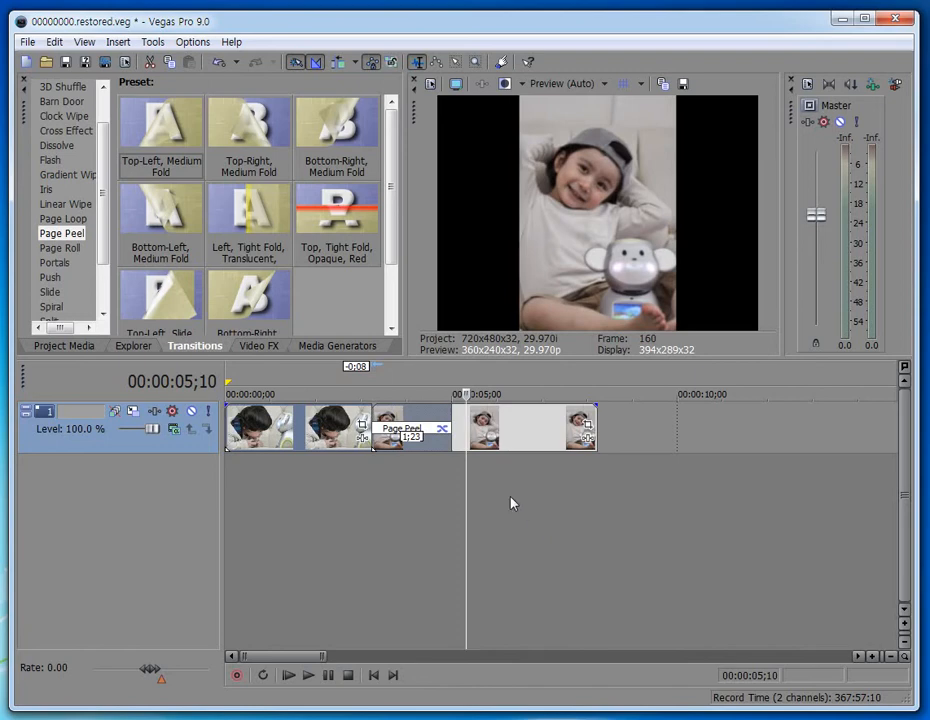
Undo the Page Peel and the preceding removal to restore the Gradient Wipe, and play the timeline through the overlap.
click(228, 64)
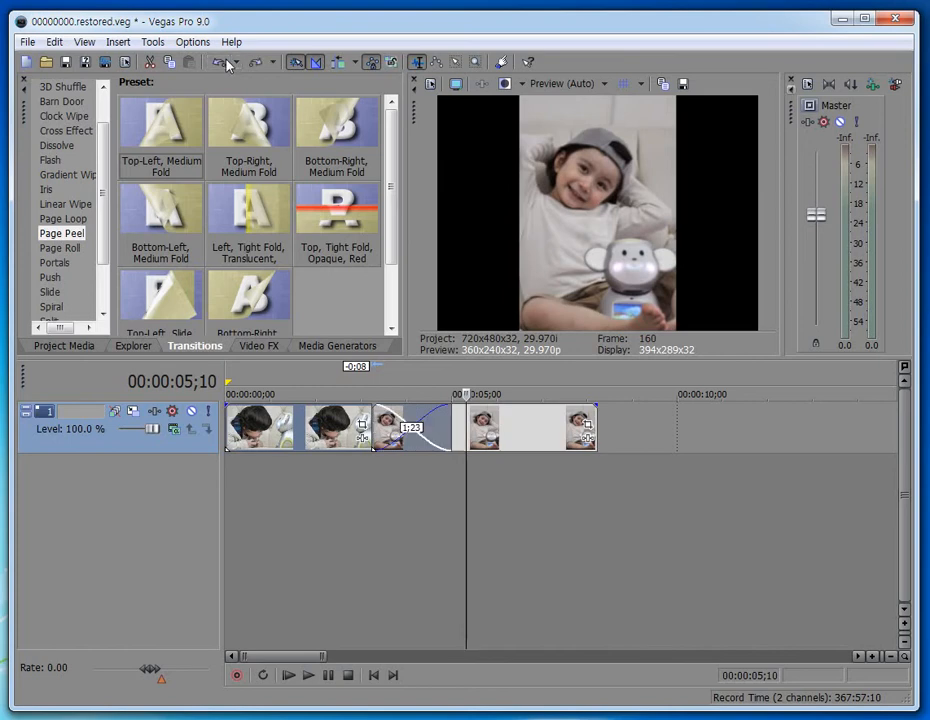
click(227, 65)
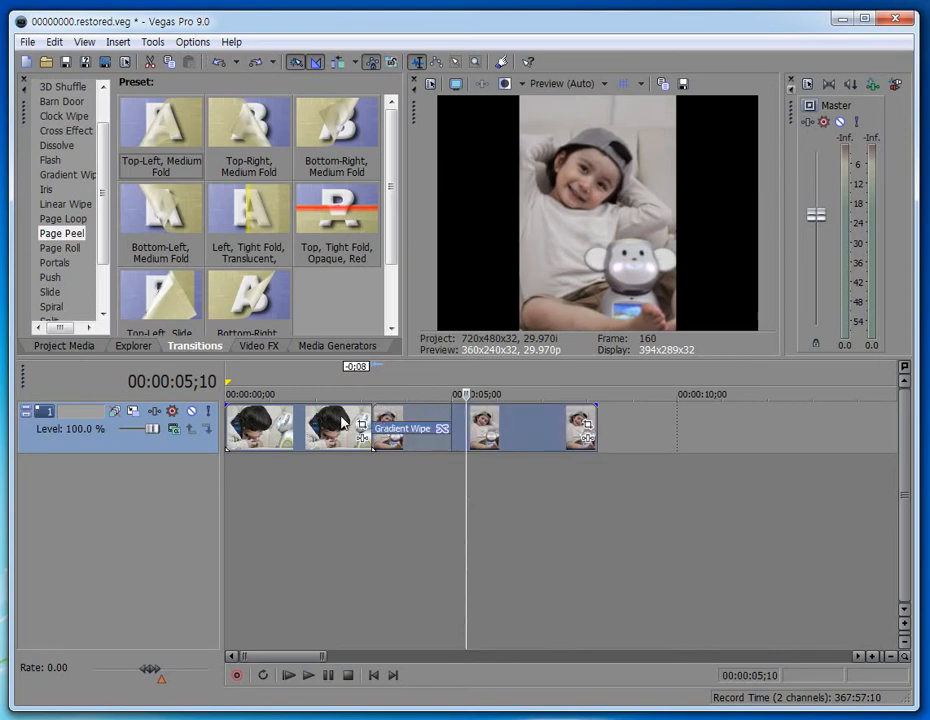
click(341, 420)
click(308, 676)
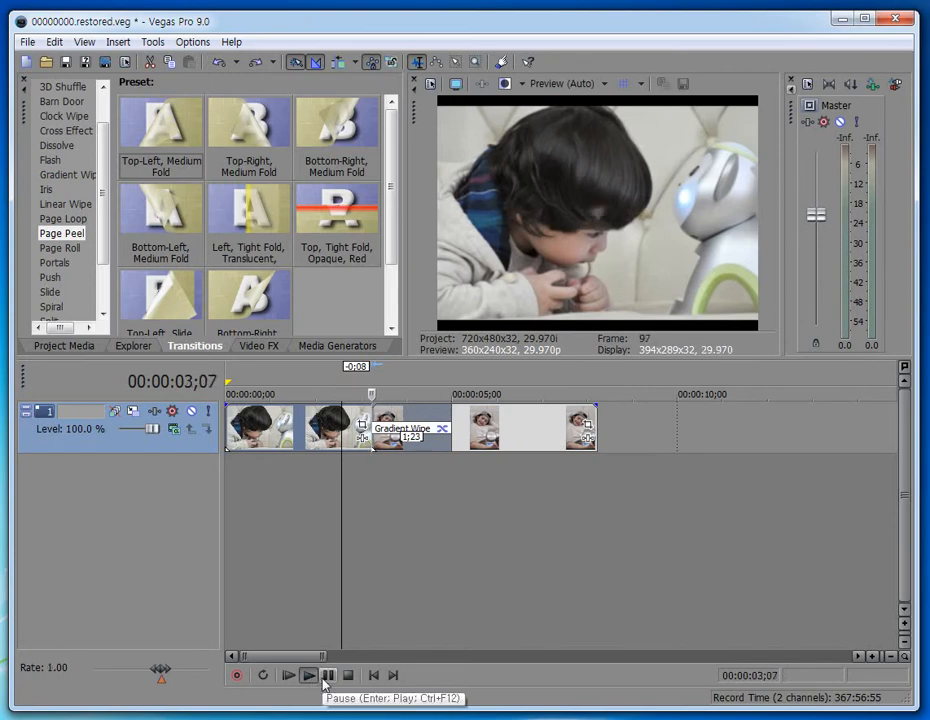
click(326, 678)
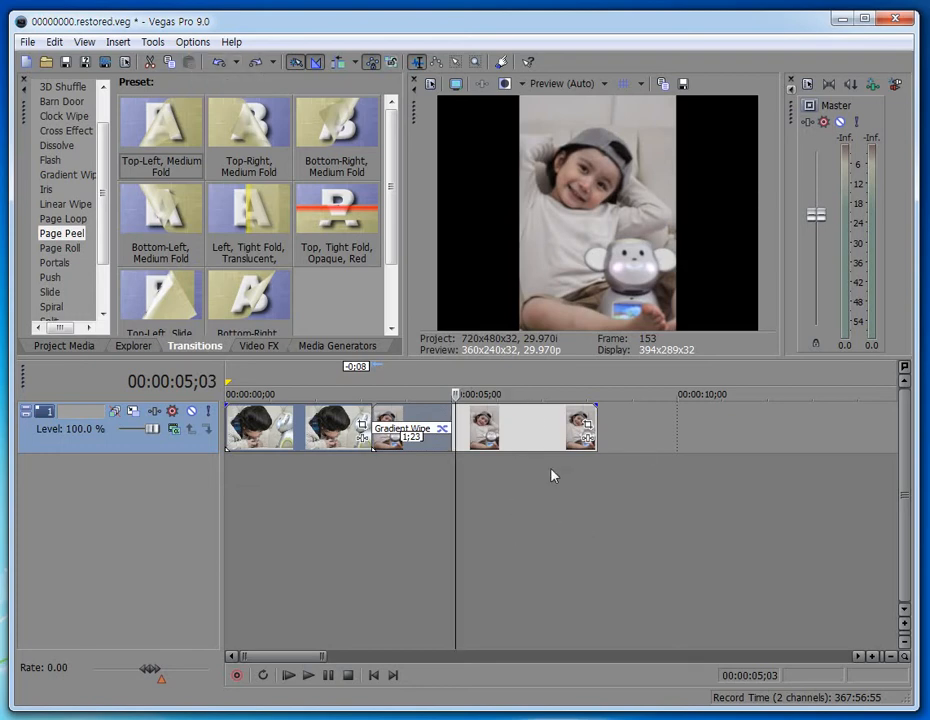
Add the eight images from 005 to DCCEBdaaaABDEcE to the timeline, directly after the second image.
click(137, 346)
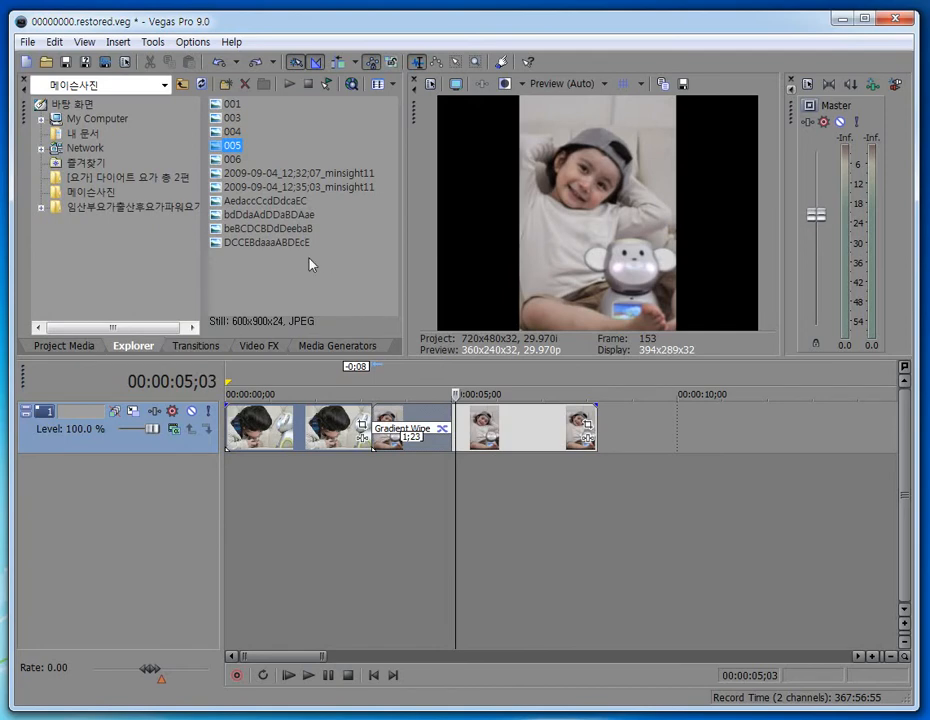
drag(310, 265, 352, 284)
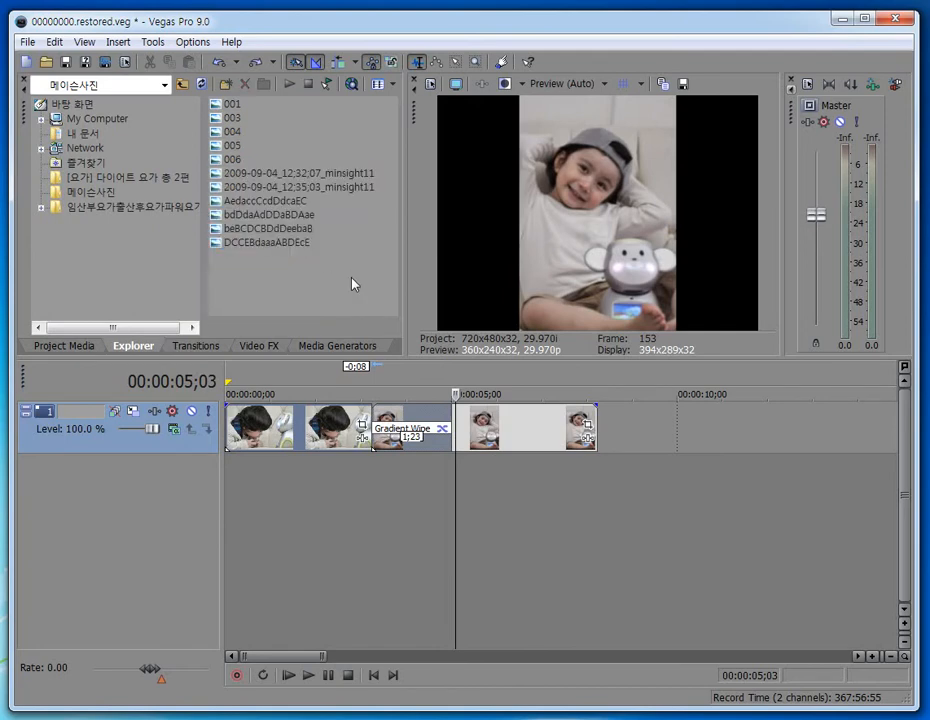
drag(281, 272, 612, 437)
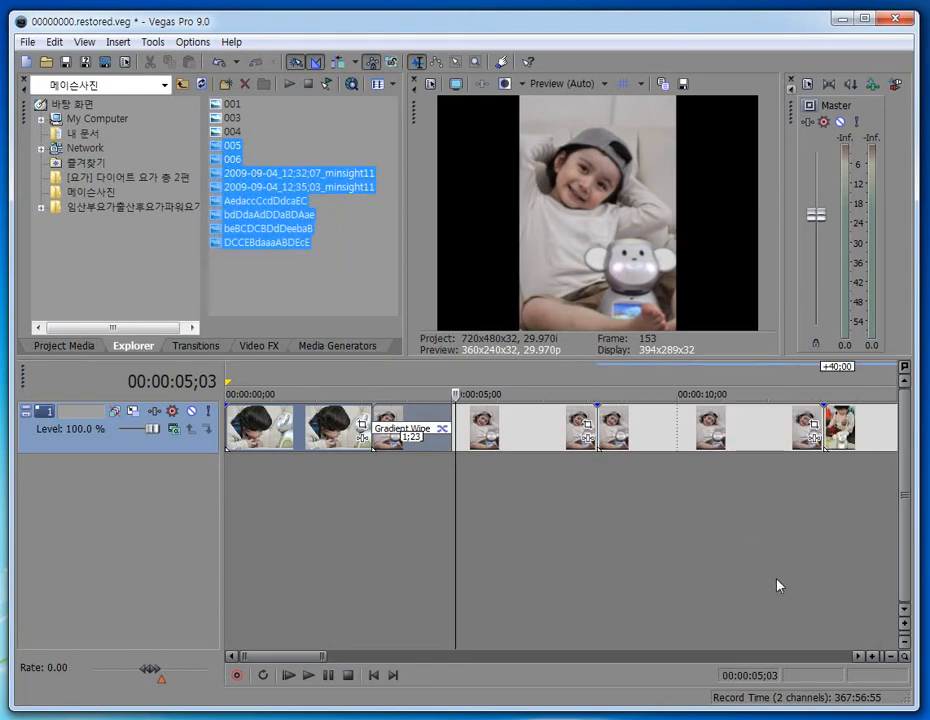
click(503, 438)
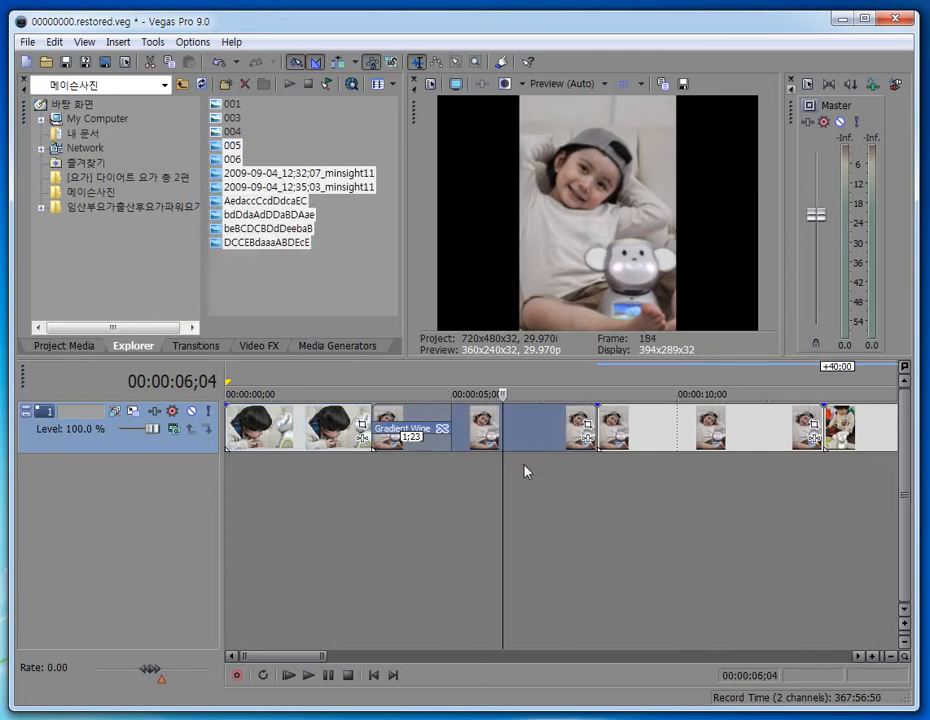
scroll(546, 521, down, 5)
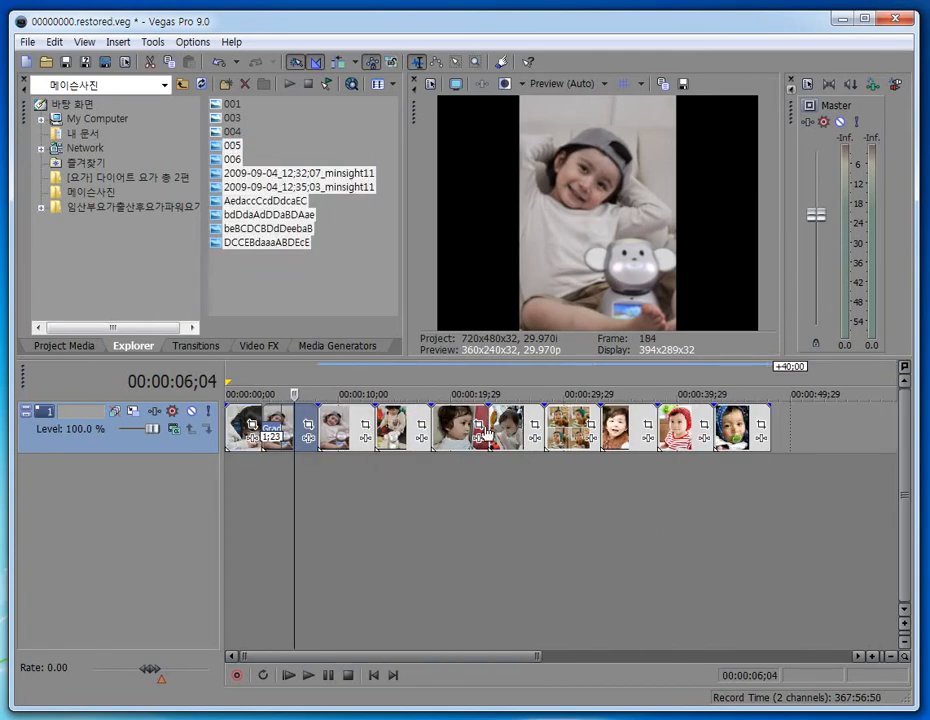
scroll(515, 392, up, 1)
scroll(684, 447, down, 1)
click(675, 485)
click(737, 490)
scroll(670, 550, down, 1)
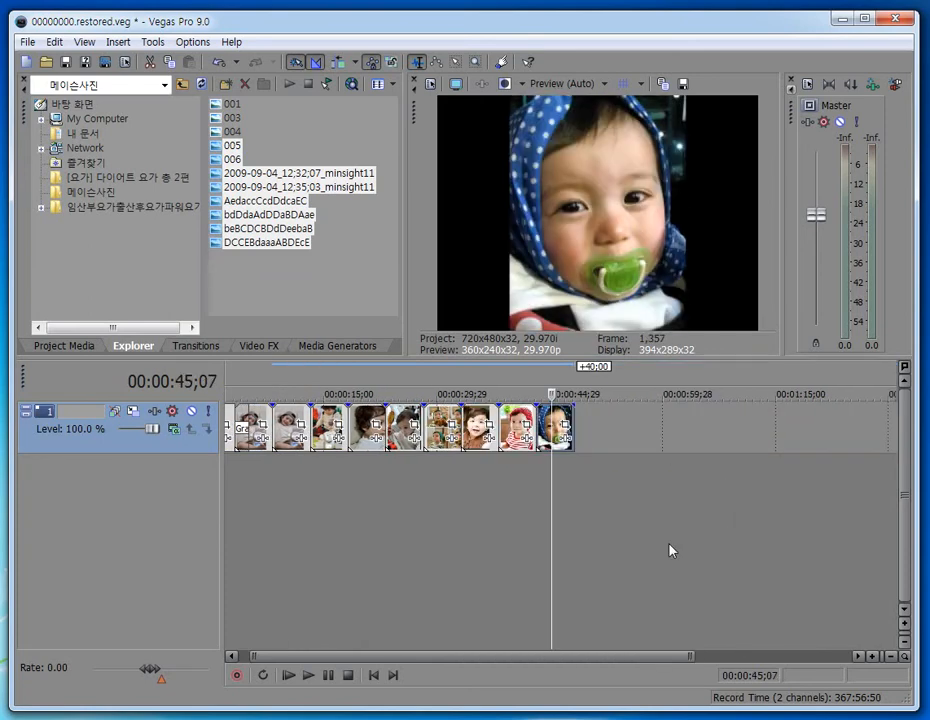
scroll(500, 662, up, 2)
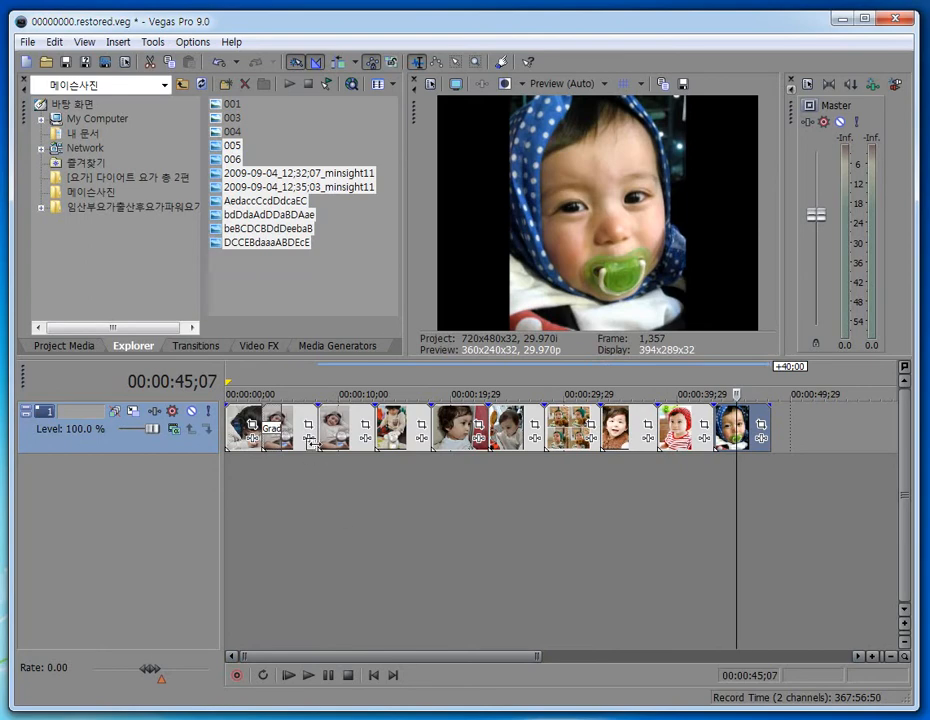
Remove the Gradient Wipe transition from the overlap between the first two images.
click(291, 428)
click(291, 428)
scroll(291, 428, up, 1)
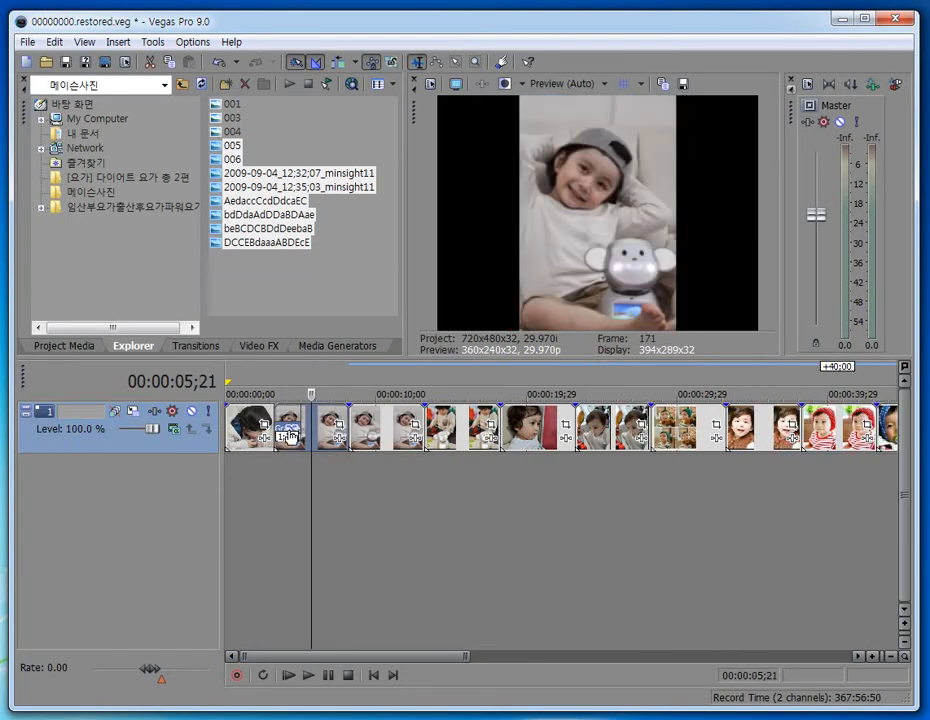
click(288, 434)
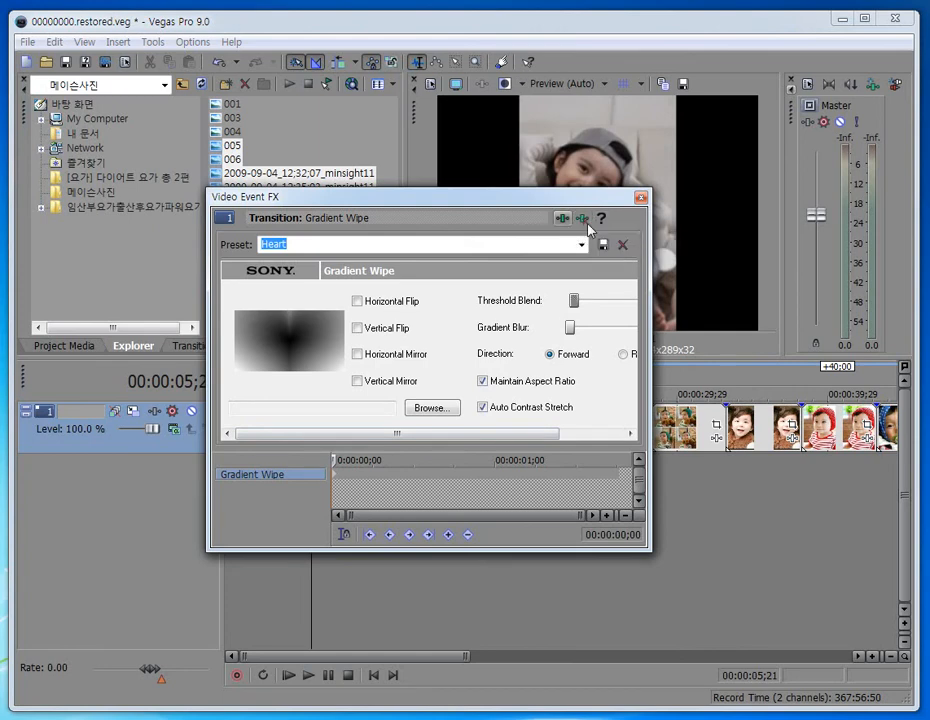
click(584, 219)
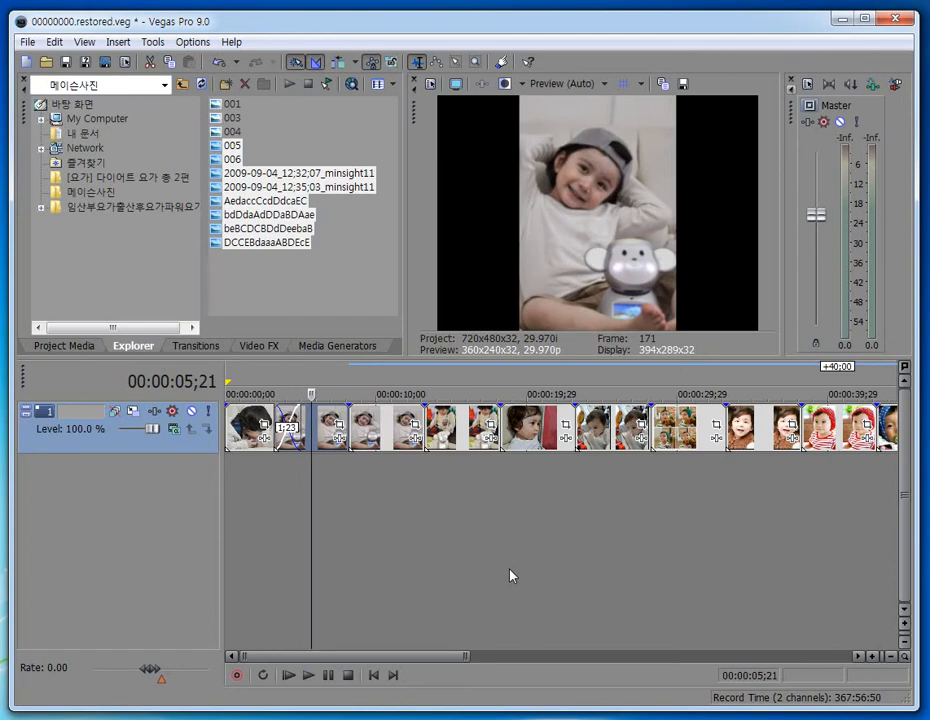
Shift each of the eight added images earlier so that it overlaps the preceding one by about 1 to 2 seconds.
drag(393, 446, 367, 440)
drag(442, 440, 405, 438)
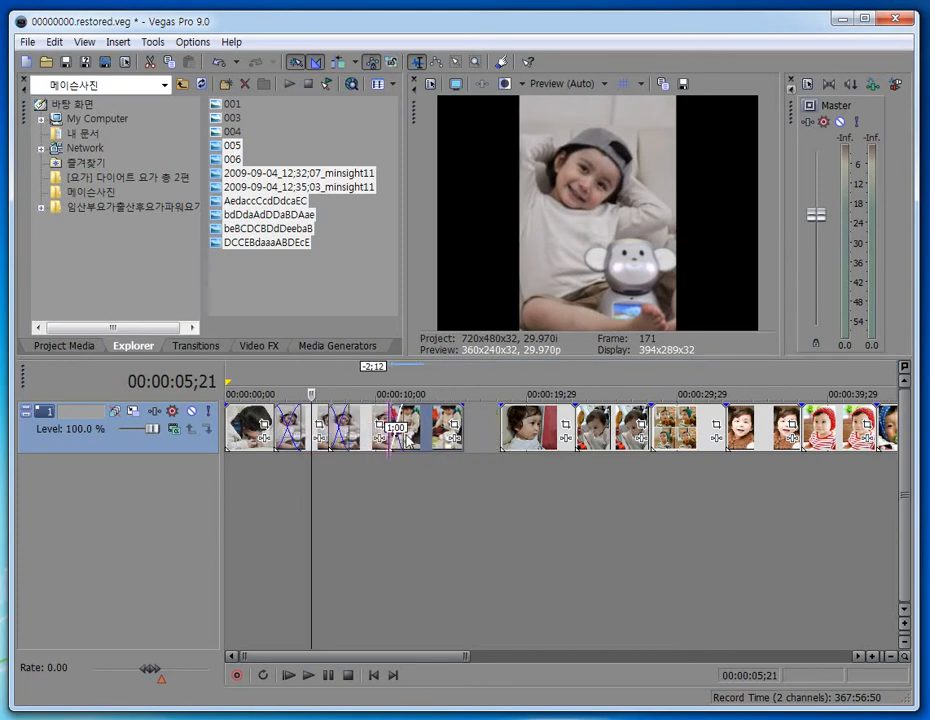
drag(540, 440, 478, 440)
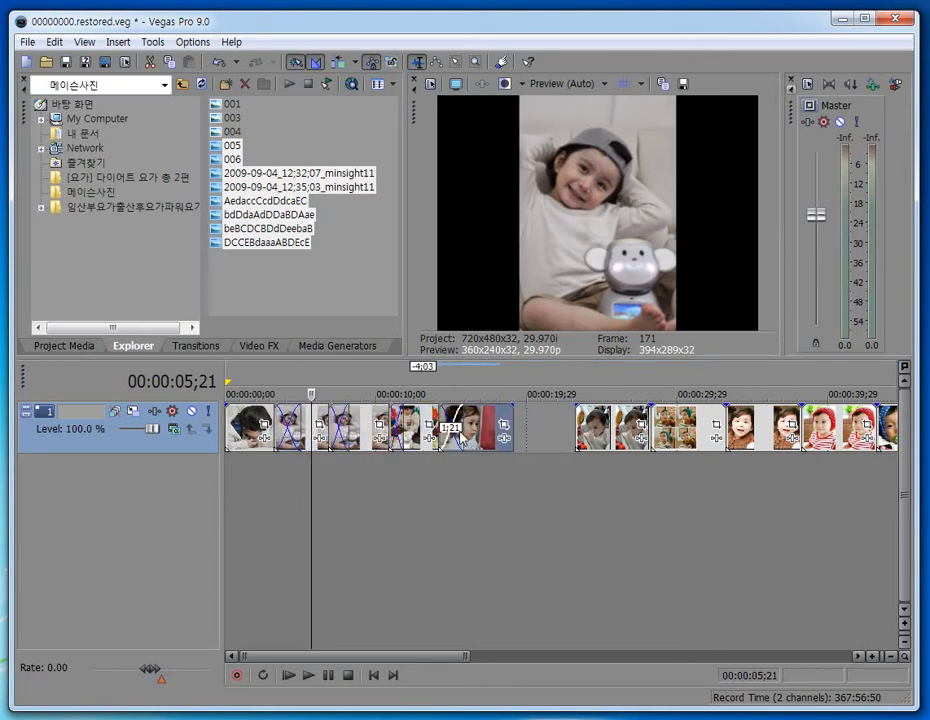
drag(600, 440, 512, 440)
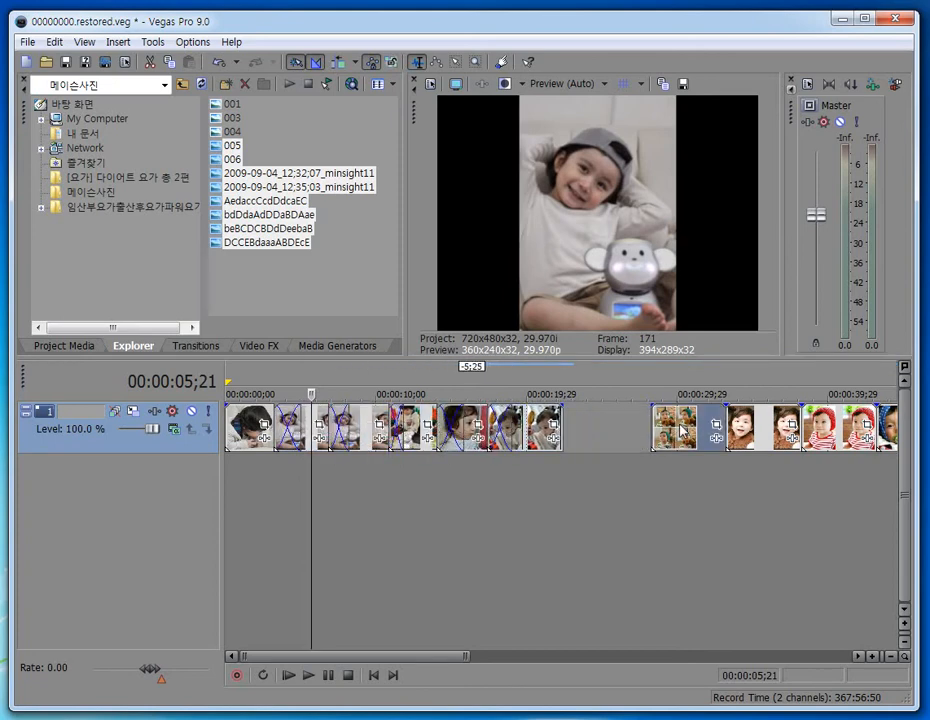
drag(690, 440, 583, 440)
drag(733, 447, 609, 447)
drag(845, 440, 700, 448)
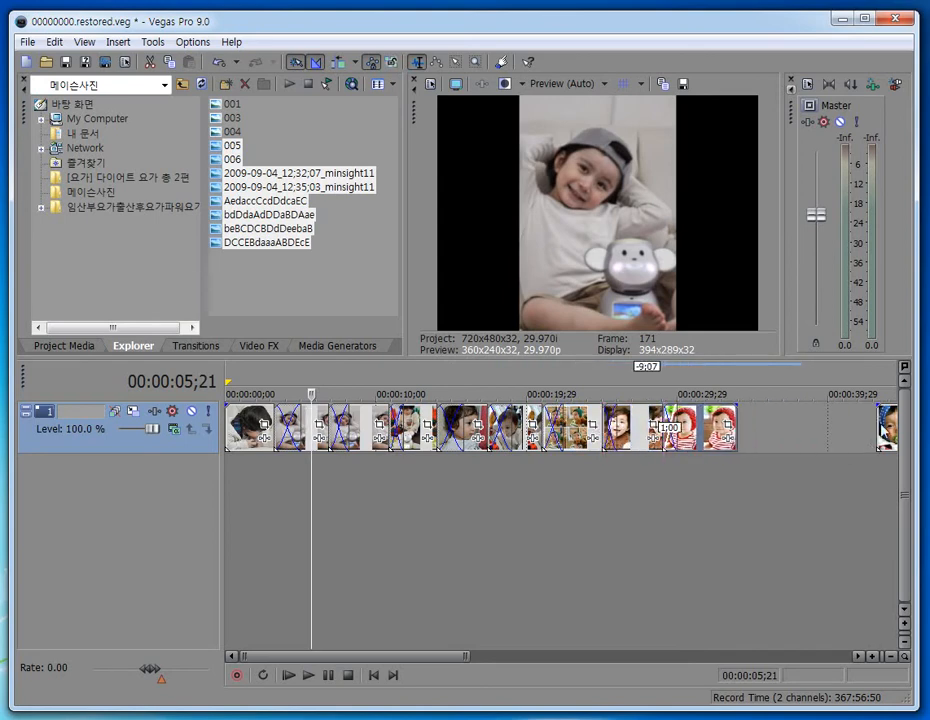
drag(882, 427, 713, 442)
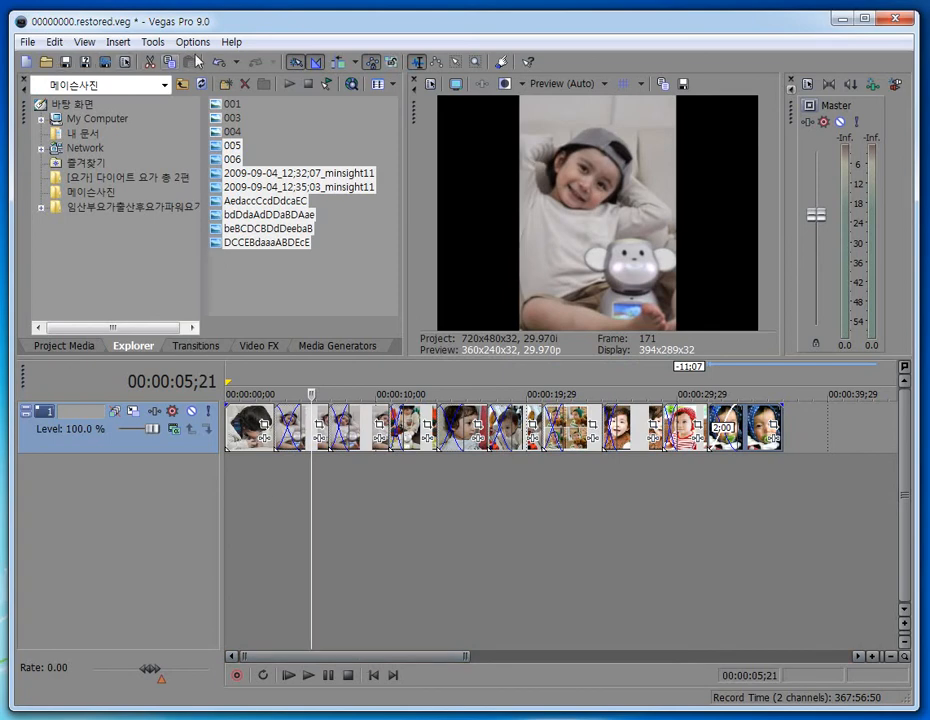
key(ctrl+s)
Enable "Automatically overlap multiple selected media when added" in the editing preferences.
click(194, 43)
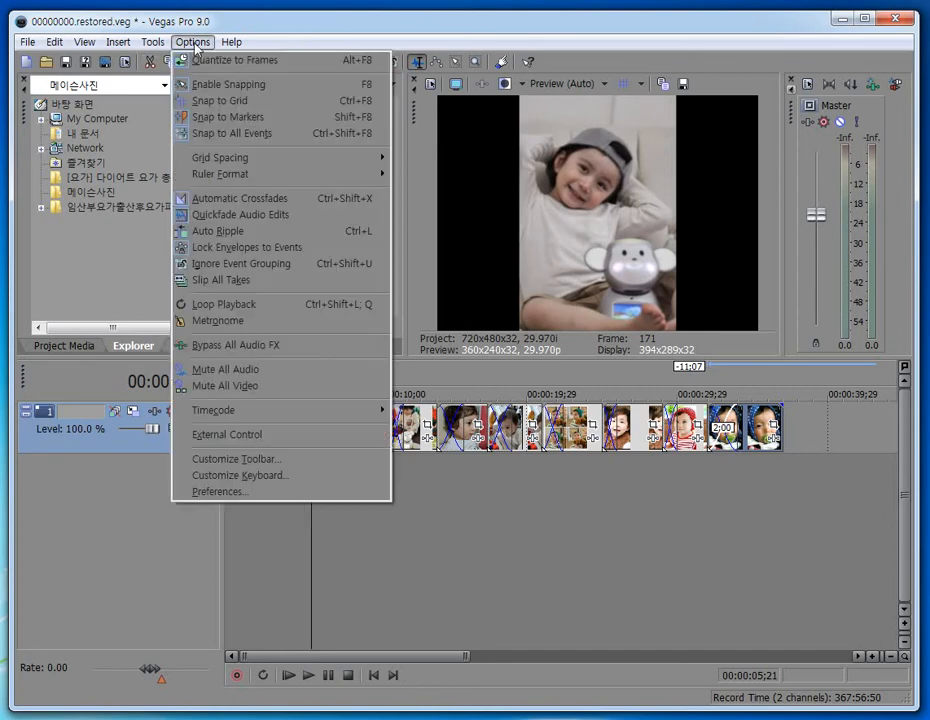
click(235, 497)
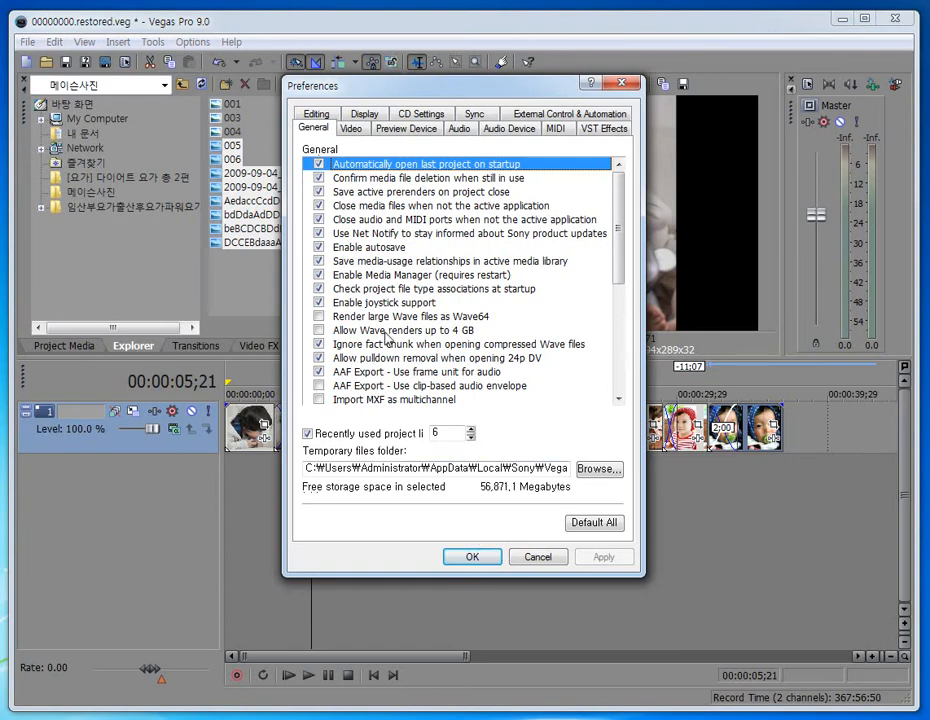
click(318, 115)
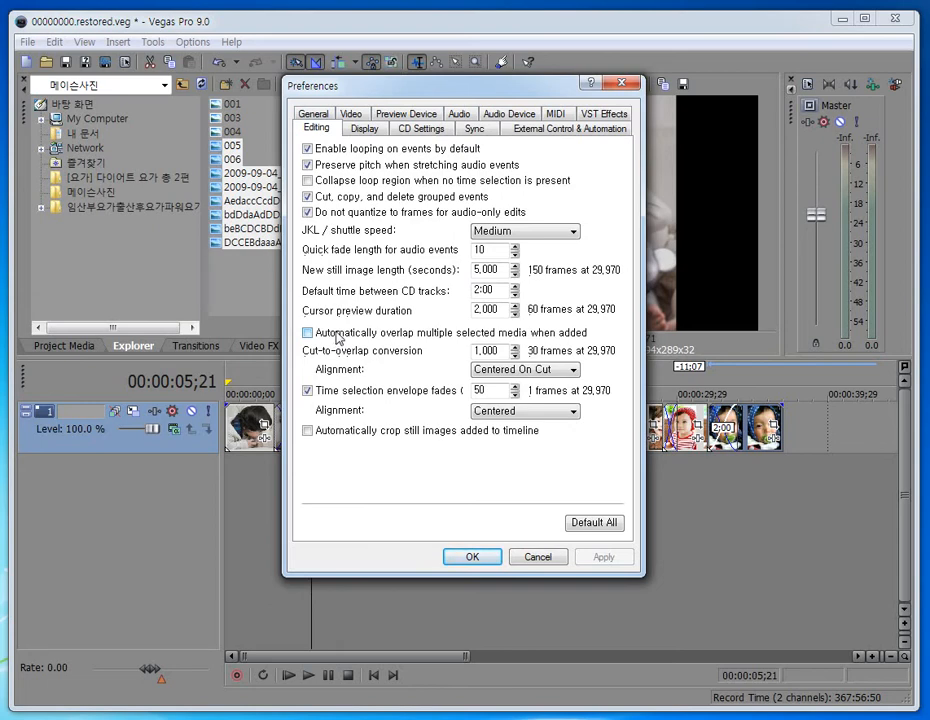
click(308, 333)
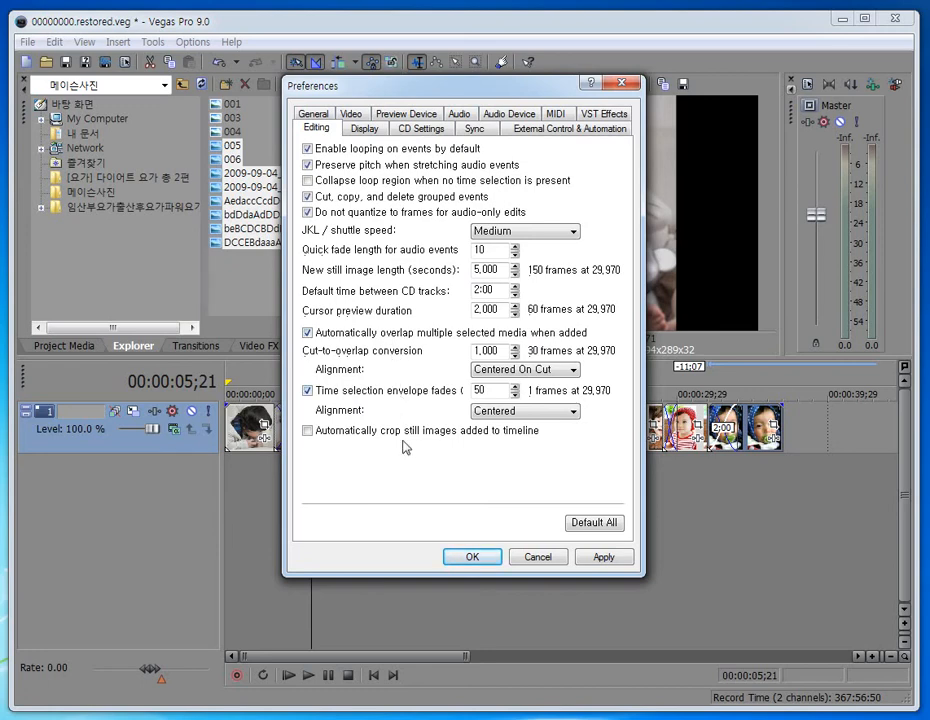
click(467, 563)
click(472, 557)
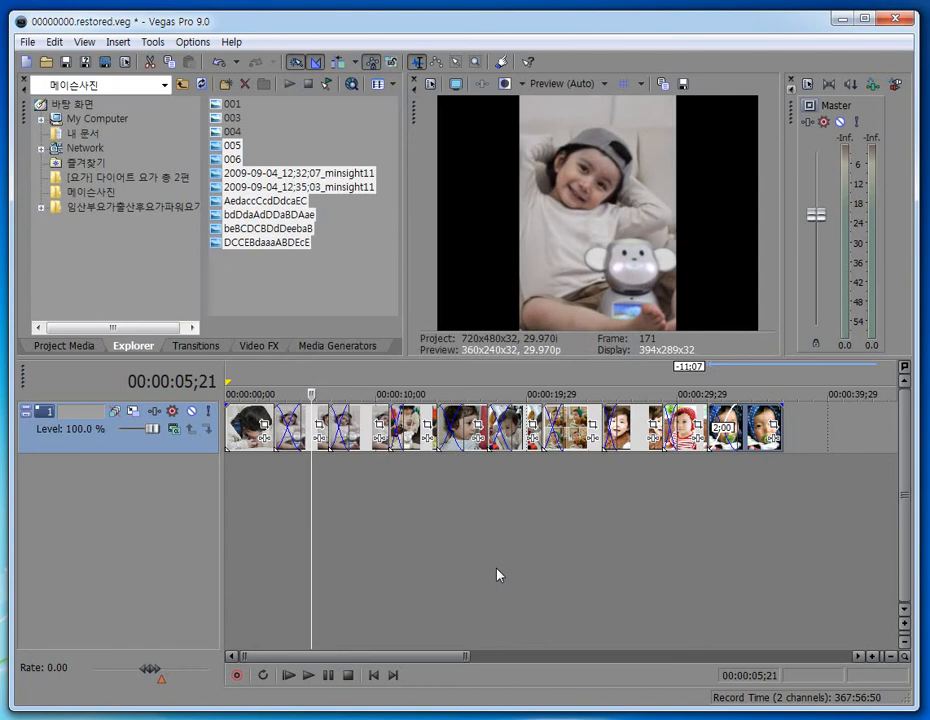
Play the timeline from 00:00:00;00 through the first overlaps to check the crossfades.
click(229, 428)
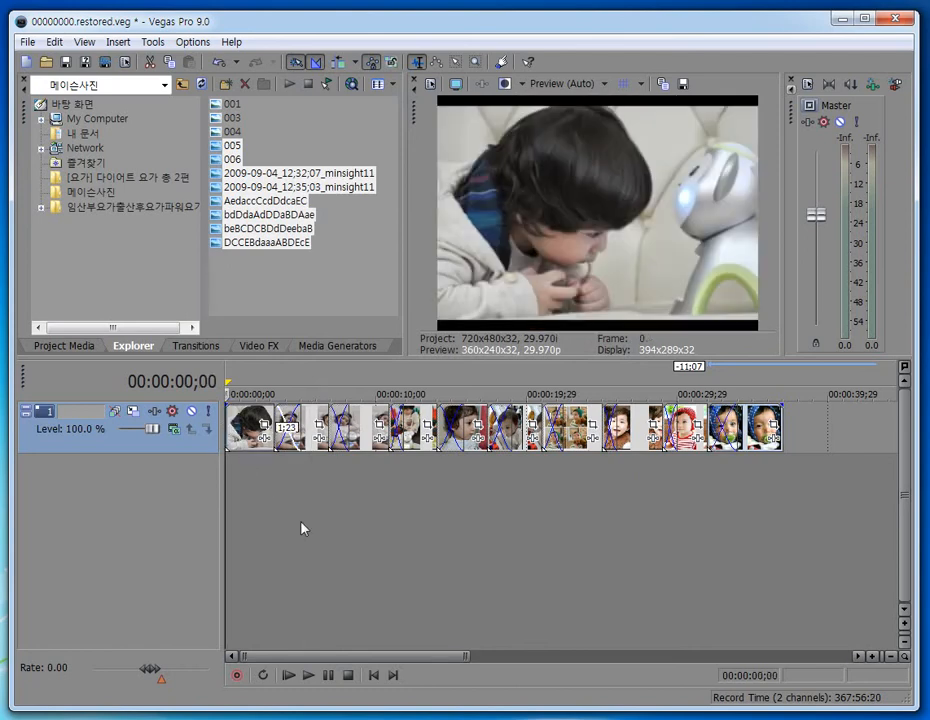
click(309, 676)
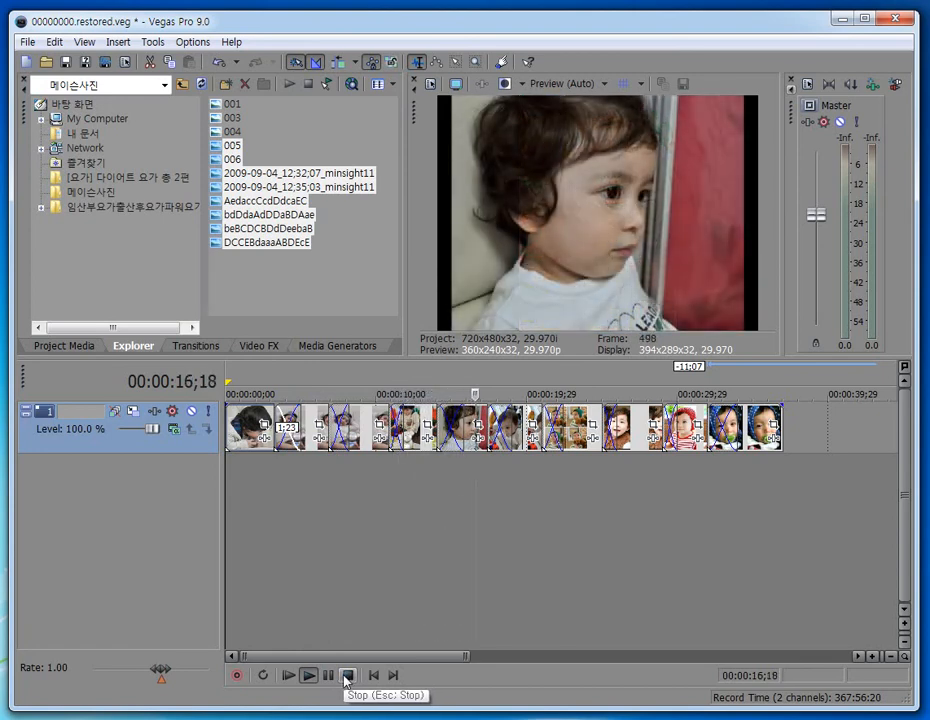
click(347, 677)
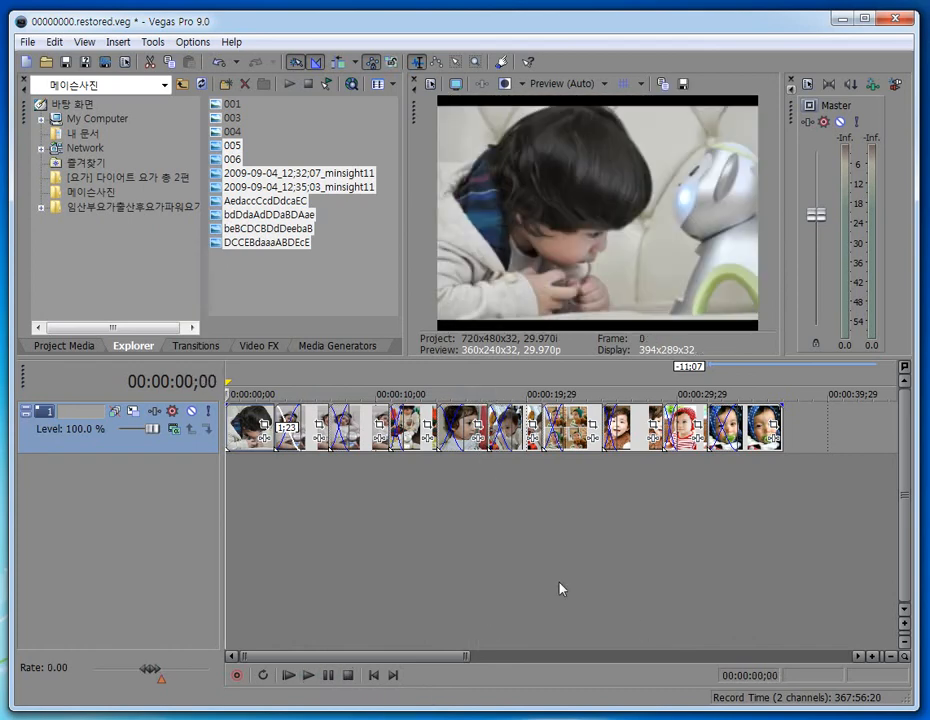
Apply the Clock Wipe transition with the Counter Clockwise, Soft Edge preset to the overlap between the fifth and sixth images.
click(496, 458)
click(195, 346)
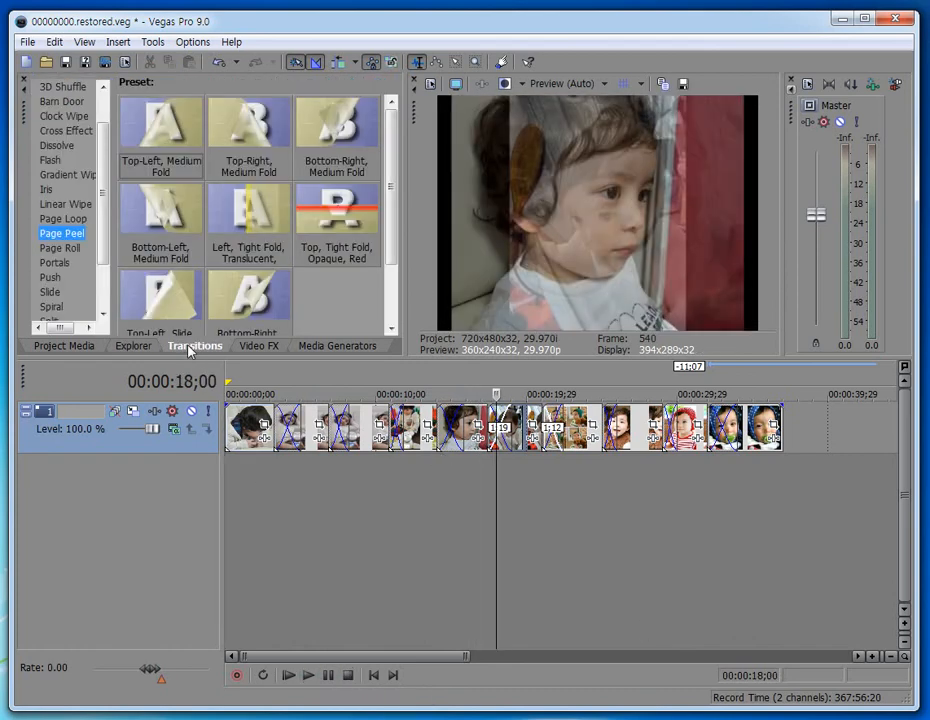
click(65, 174)
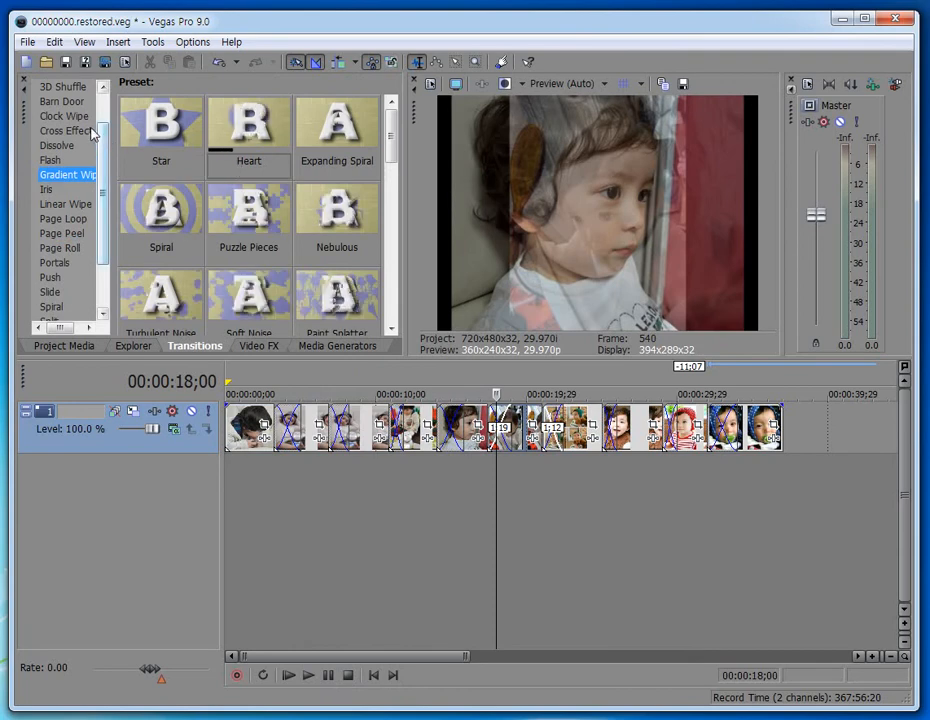
click(91, 131)
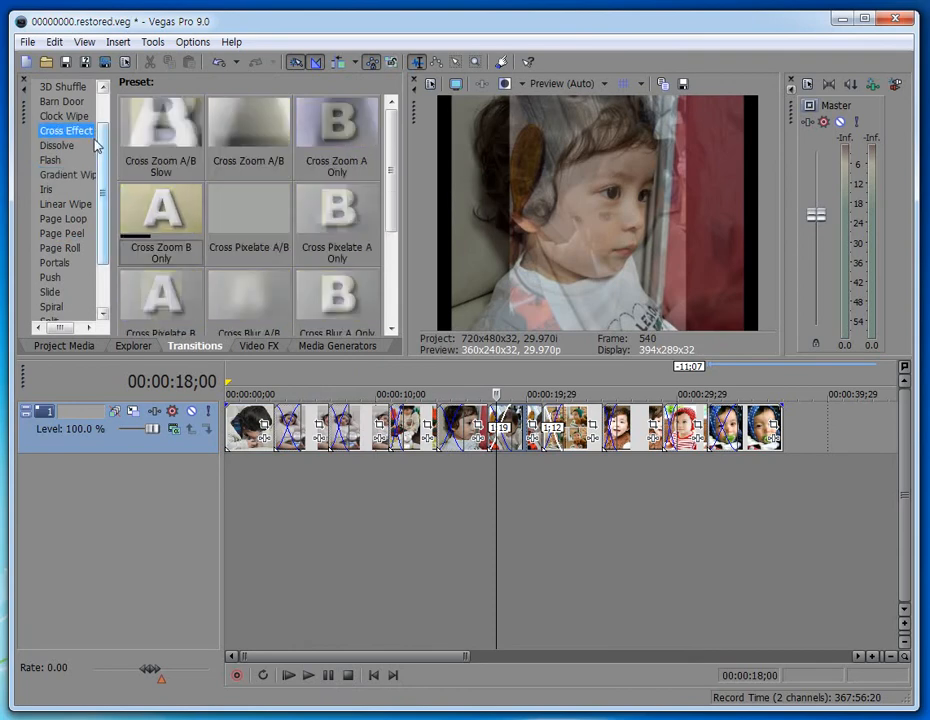
click(89, 117)
drag(246, 134, 498, 430)
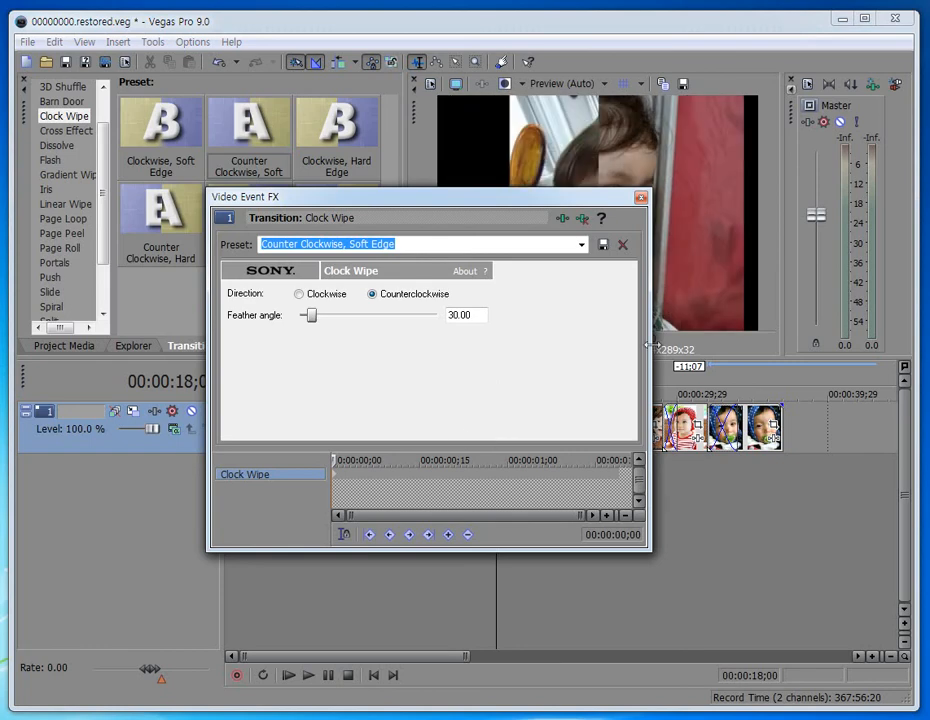
click(641, 197)
Play the timeline from 00:00:14;01 into the overlap of the fifth and sixth images to check the Clock Wipe.
click(439, 435)
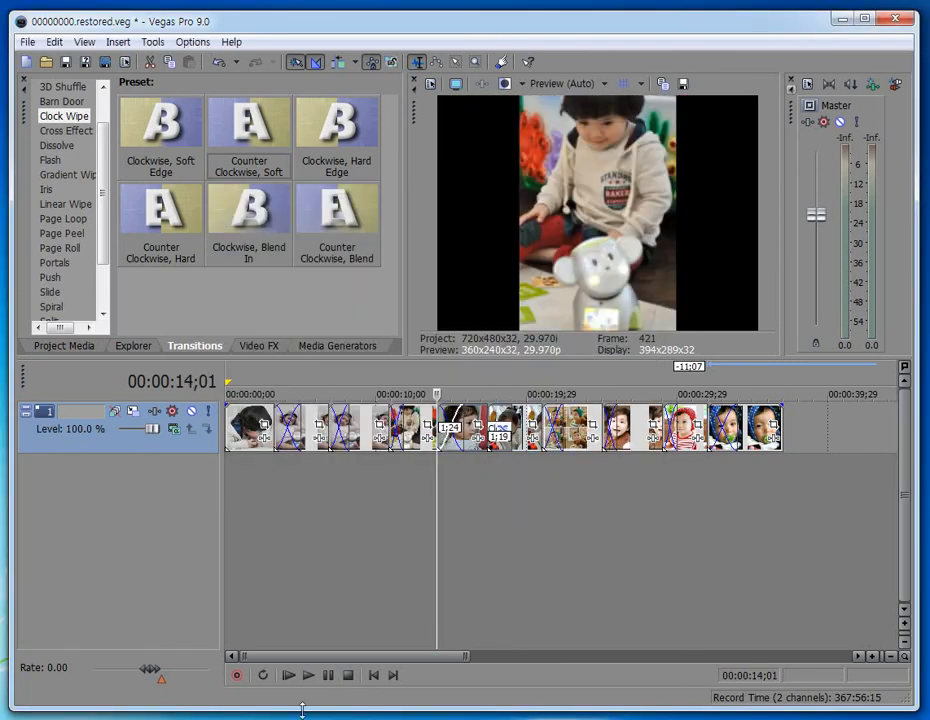
click(327, 677)
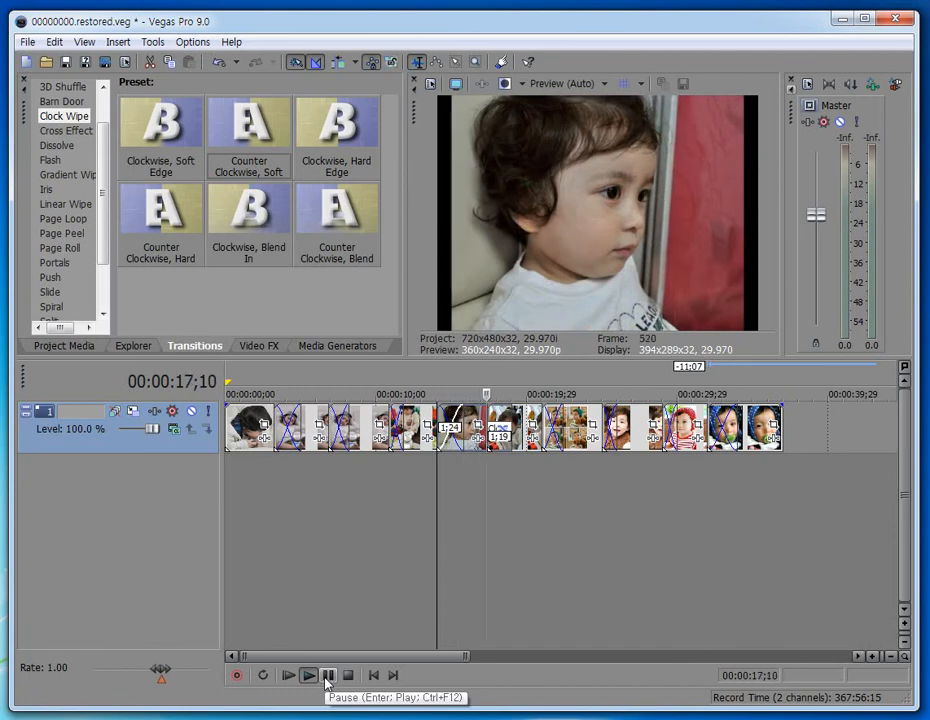
click(326, 678)
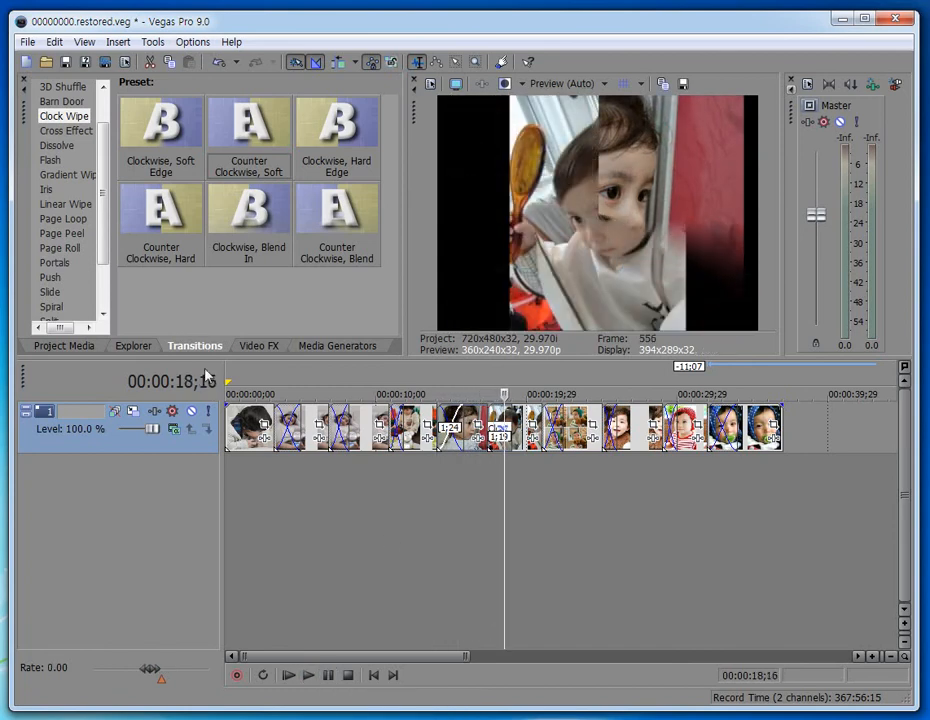
Apply the Barn Door transition with the Vertical, In, No Border preset to the overlap between the sixth and seventh images.
click(39, 145)
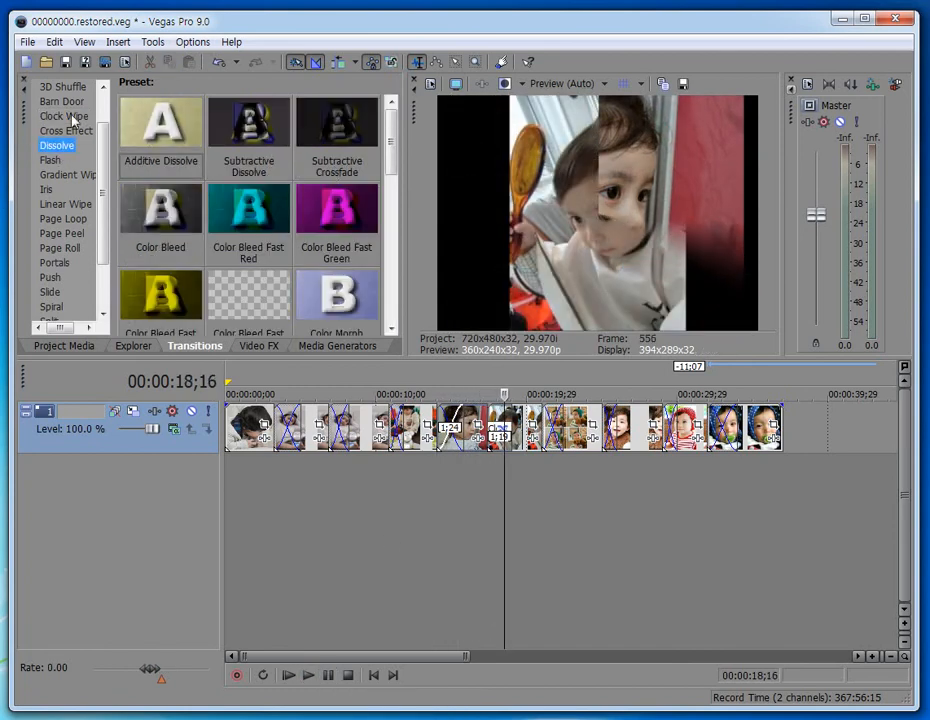
click(66, 102)
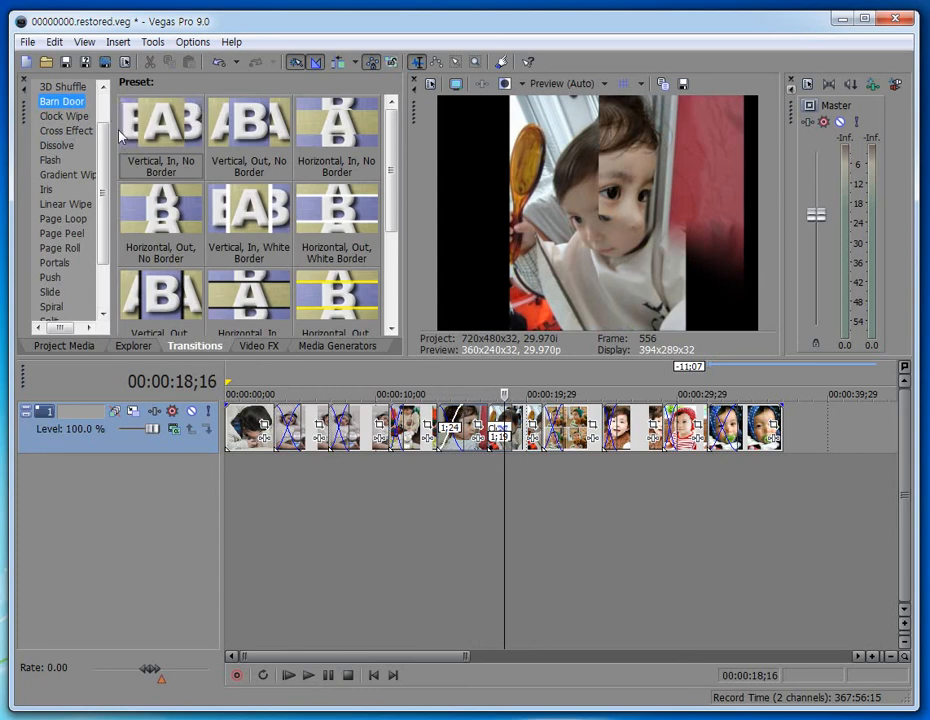
drag(160, 125, 562, 426)
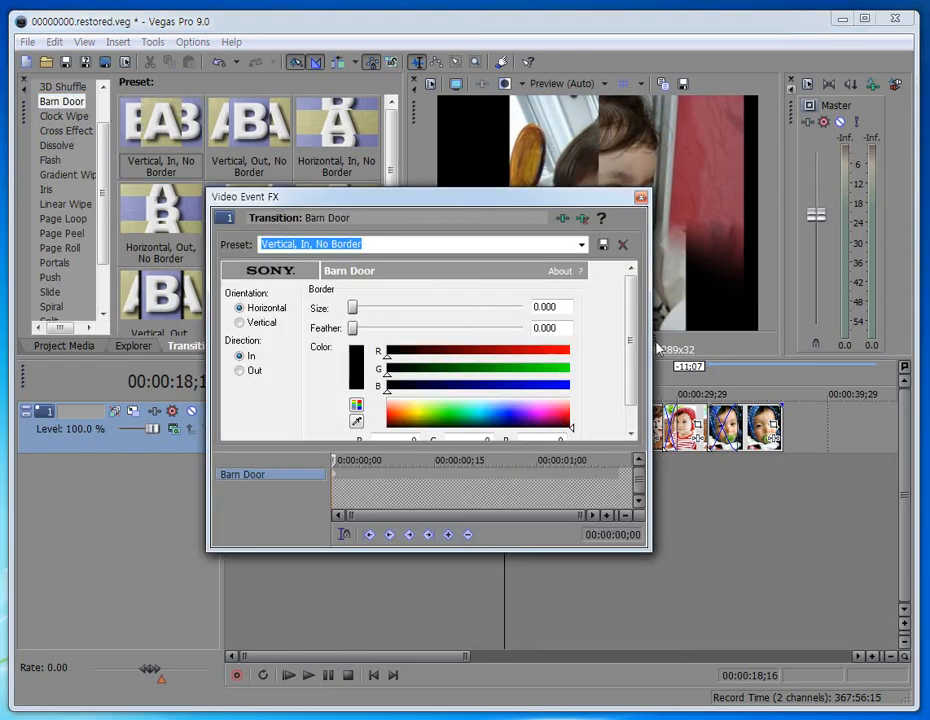
click(644, 199)
Apply the 3D Blinds transition with the Left to Right preset to the overlap between the second and third images.
scroll(78, 118, up, 1)
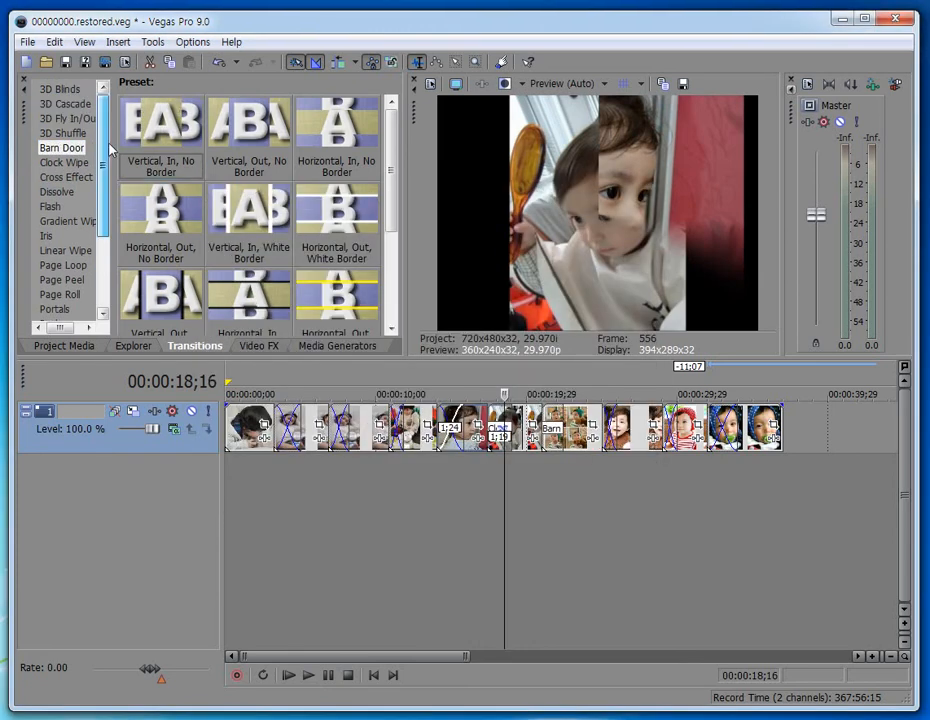
click(68, 104)
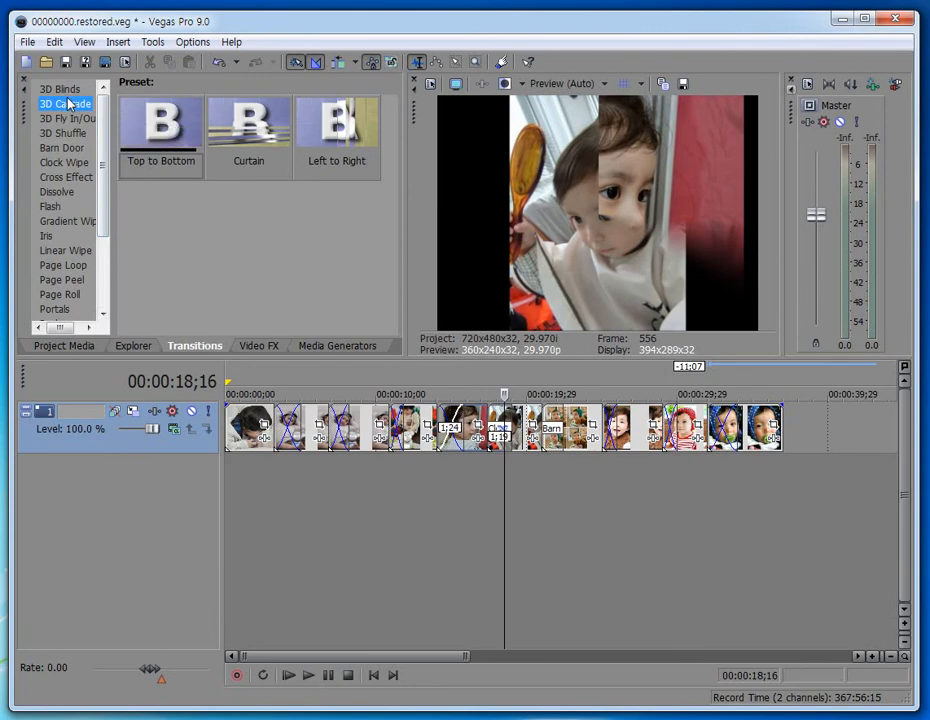
click(64, 90)
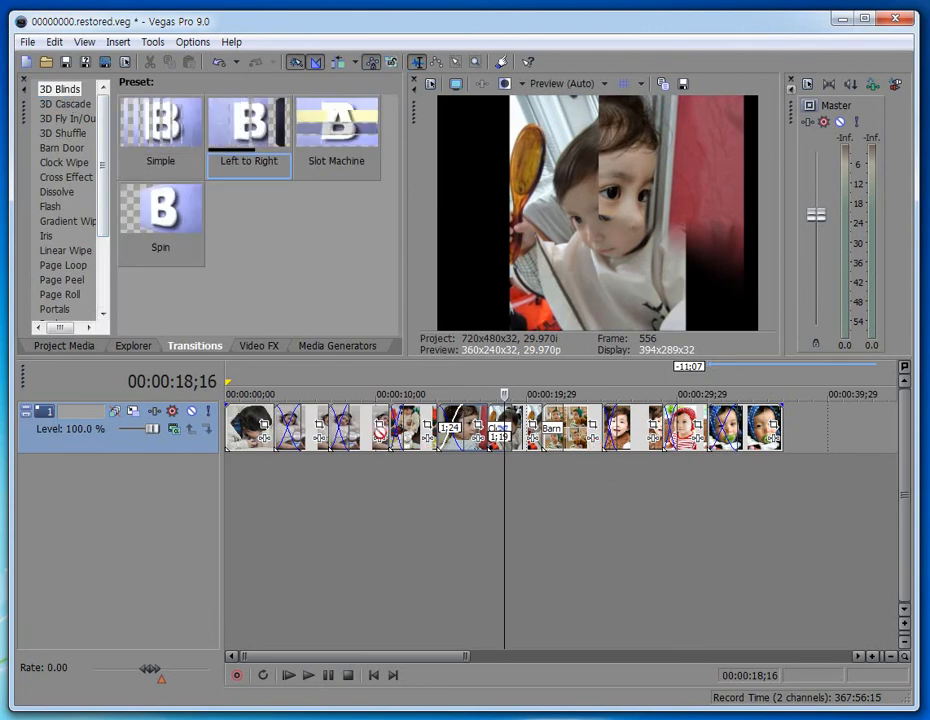
drag(249, 125, 338, 432)
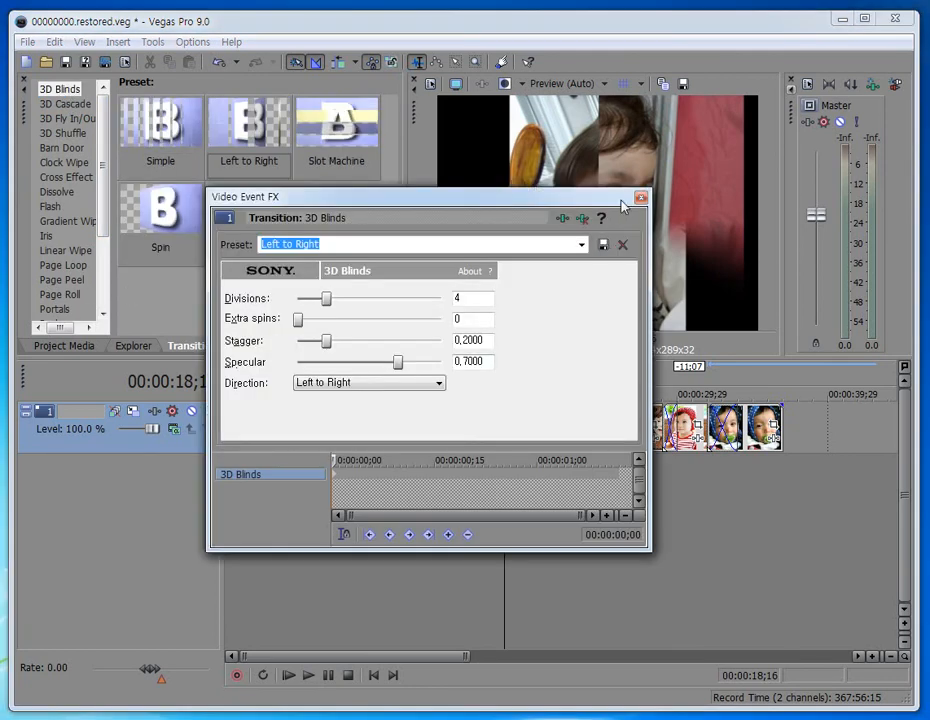
click(640, 197)
Apply the Page Roll transition with the Top-Right, Medium Curl preset to the overlap between the third and fourth images.
click(62, 294)
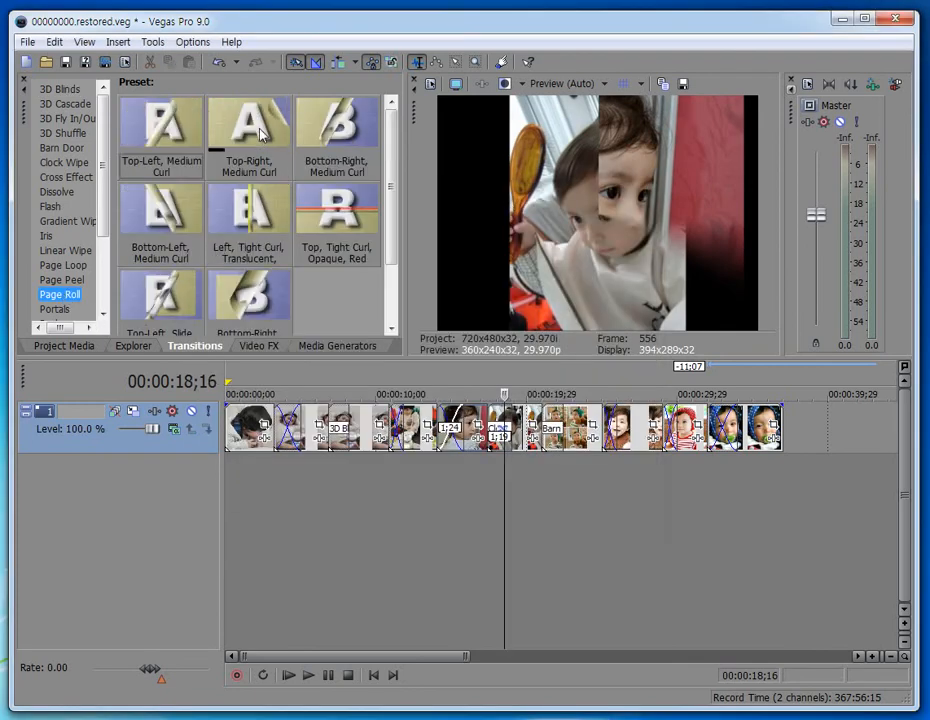
drag(260, 135, 401, 441)
click(641, 199)
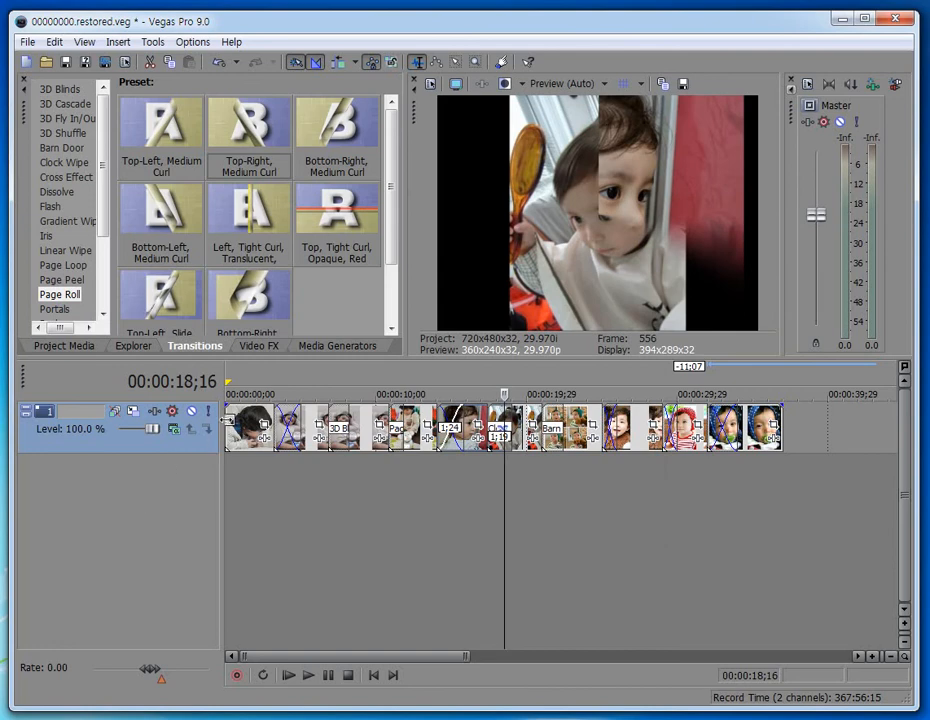
Play the photo sequence from the start of the timeline through the overlaps to check the applied transitions, and stop playback.
key(ctrl+Home)
click(311, 675)
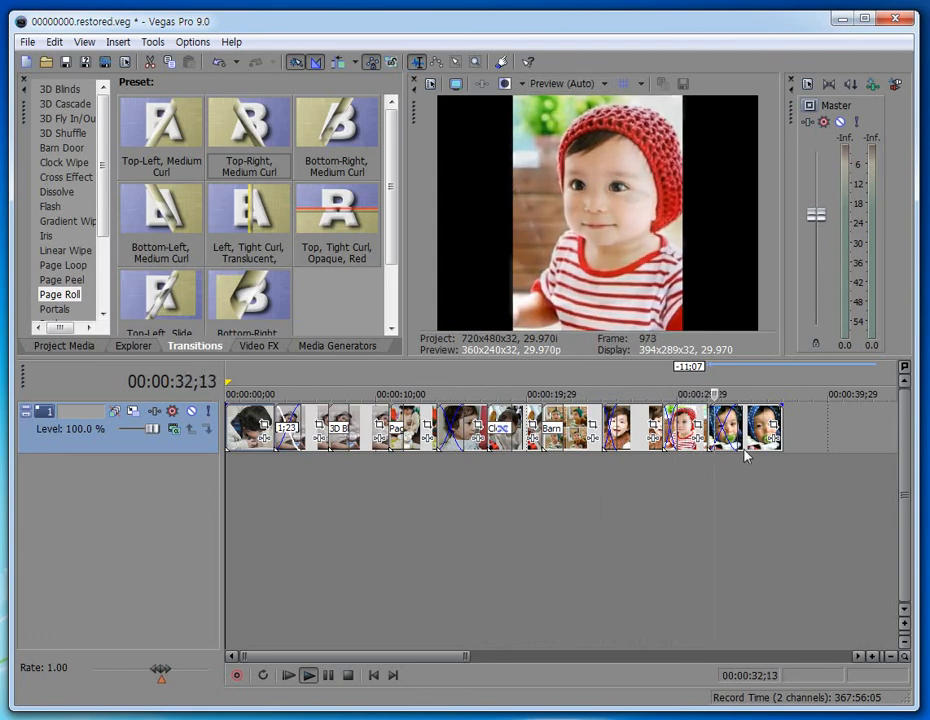
click(348, 676)
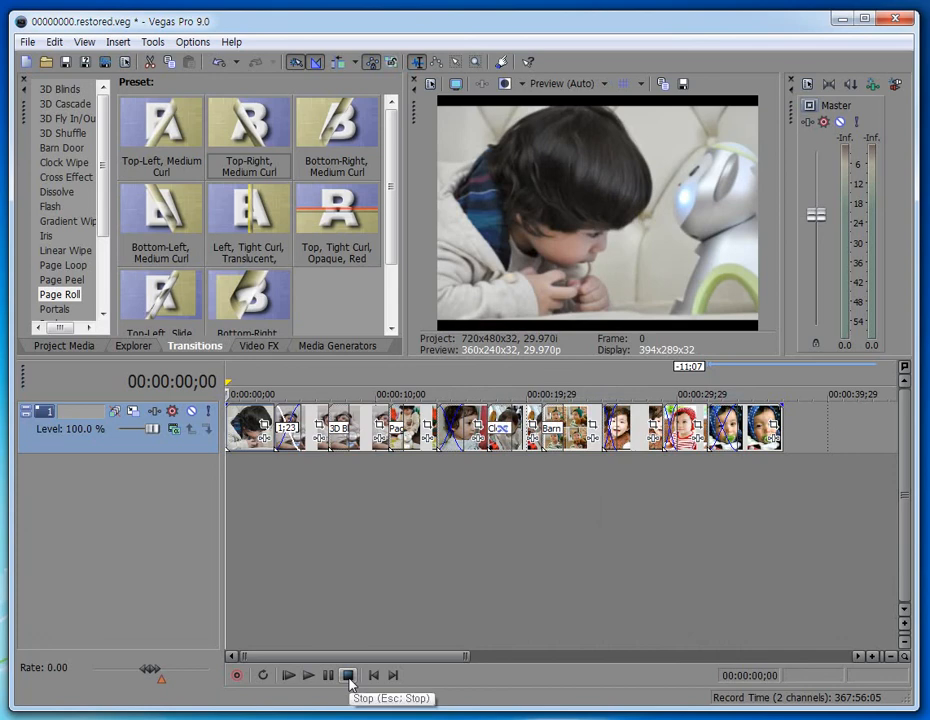